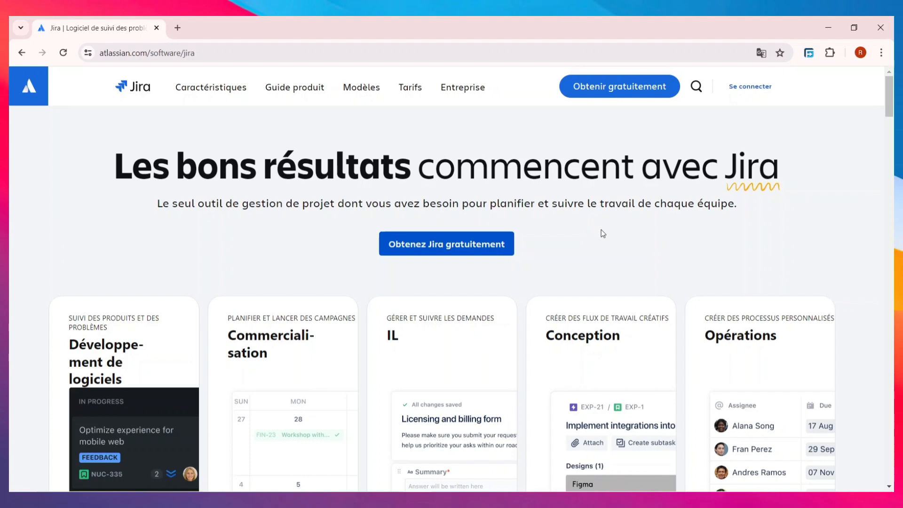
- Sign up for Jira free with a Google account and confirm creating the Atlassian account
scroll(504, 230, down, 8)
scroll(296, 332, up, 2)
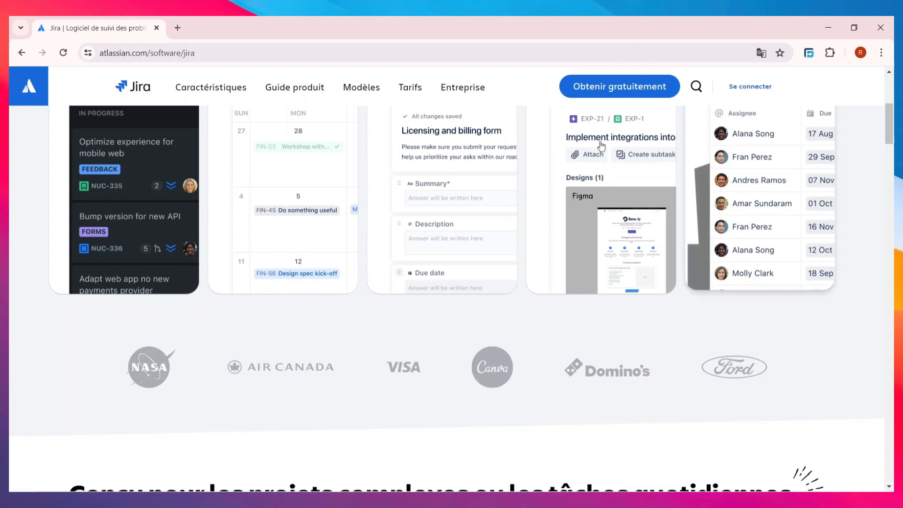
scroll(447, 353, up, 2)
scroll(447, 354, up, 4)
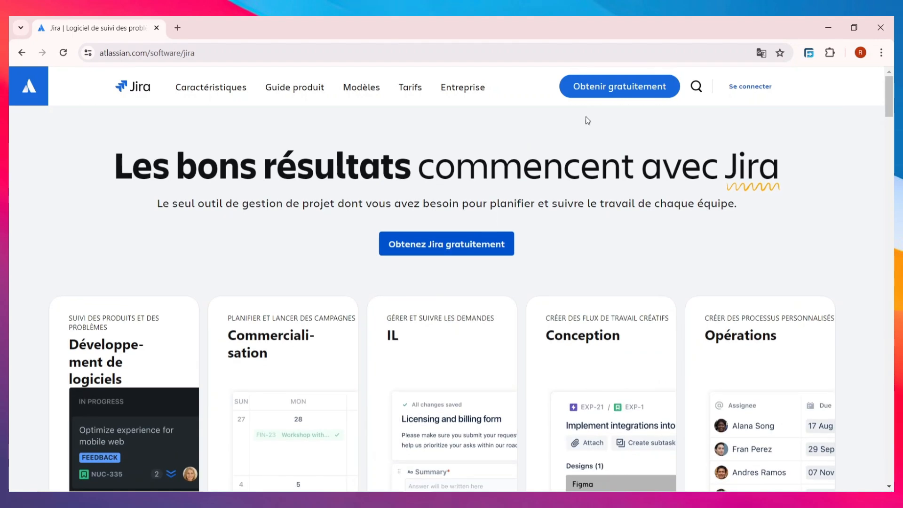
click(608, 97)
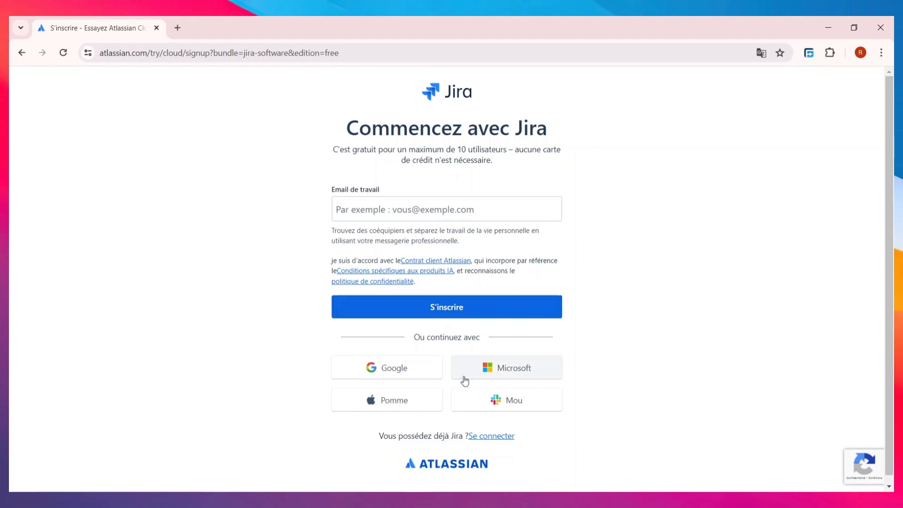
click(381, 376)
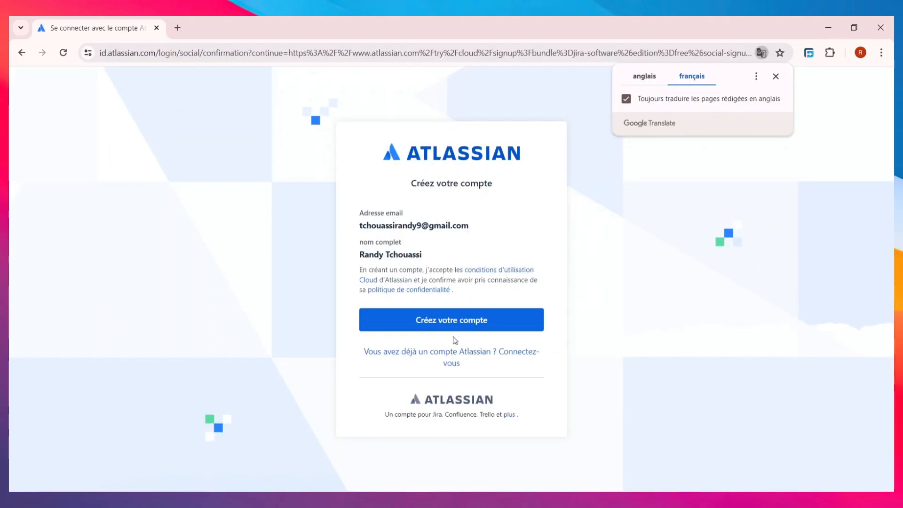
click(453, 324)
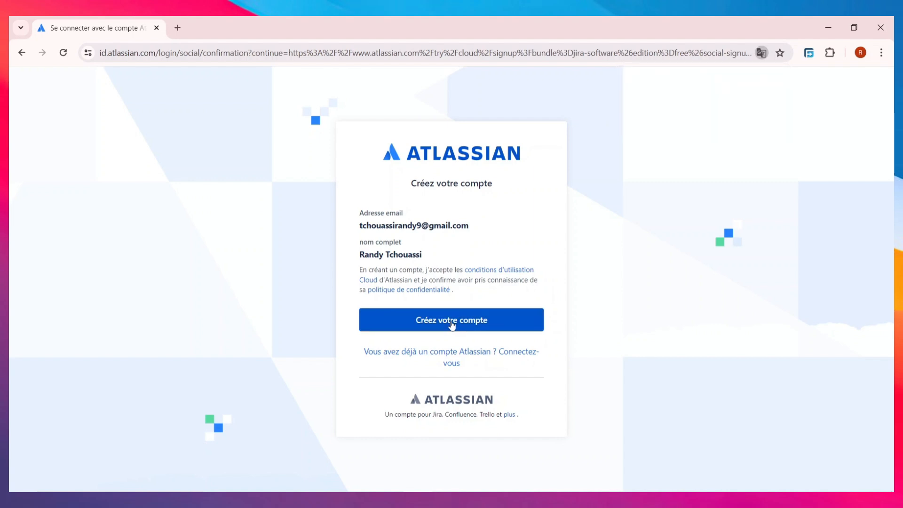
click(452, 324)
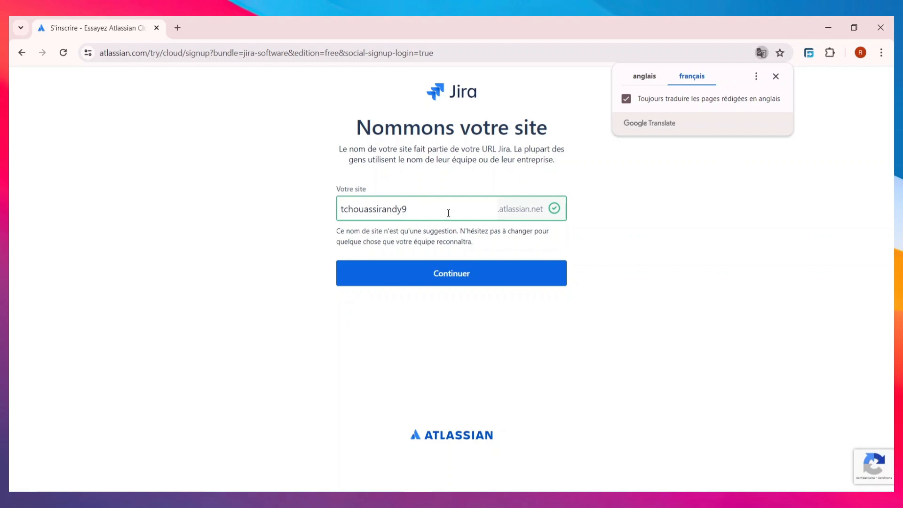
- Replace the suggested site name with 'projectgeek' and continue
drag(407, 209, 333, 210)
key(BackSpace)
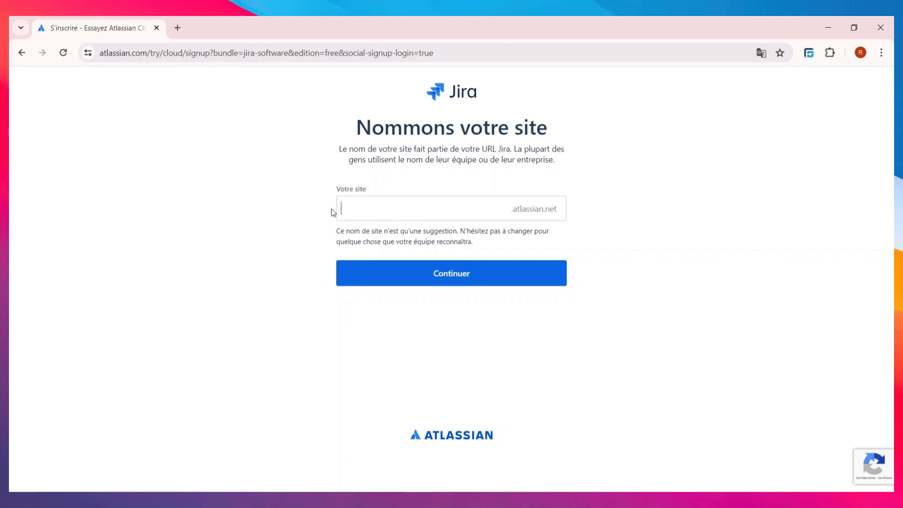
text(P)
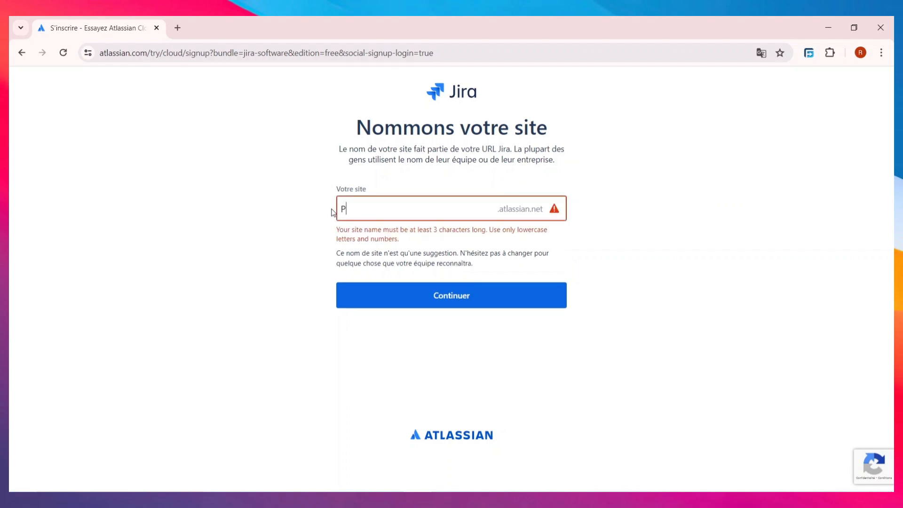
text(ROJE)
key(BackSpace)
key(BackSpace)
key(BackSpace)
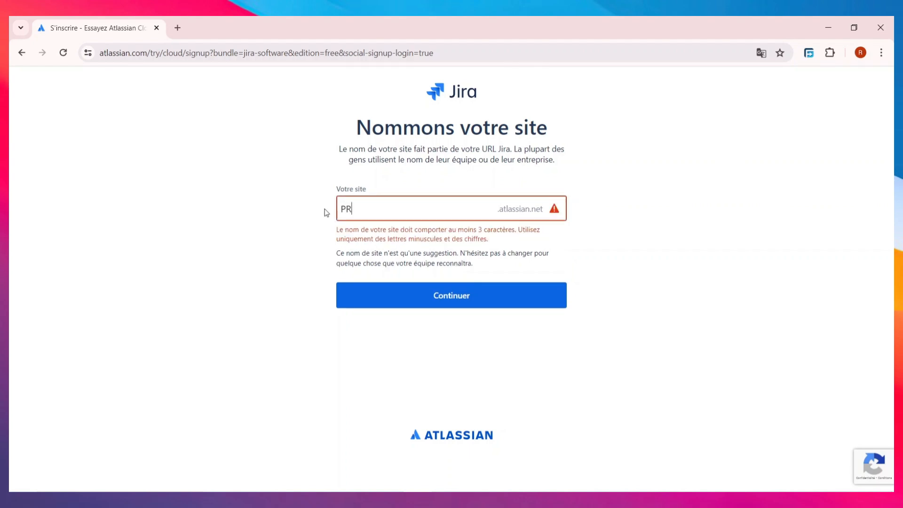
text(OJECT)
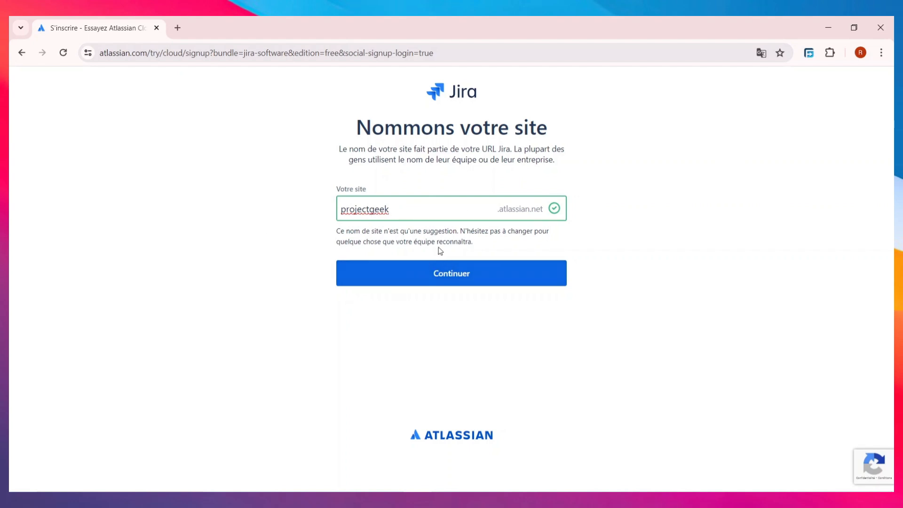
click(433, 275)
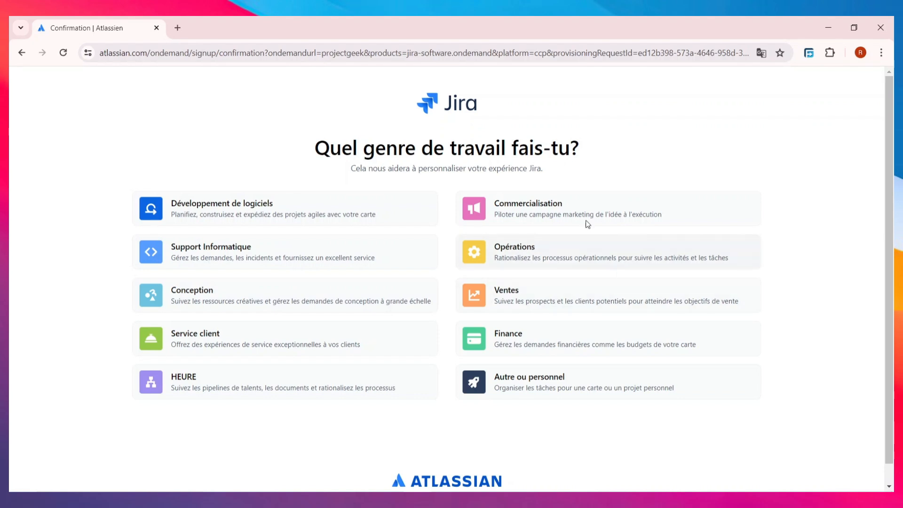
- Choose the 'Autre ou personnel' work type and start with the Gestion de projet template
scroll(495, 366, down, 1)
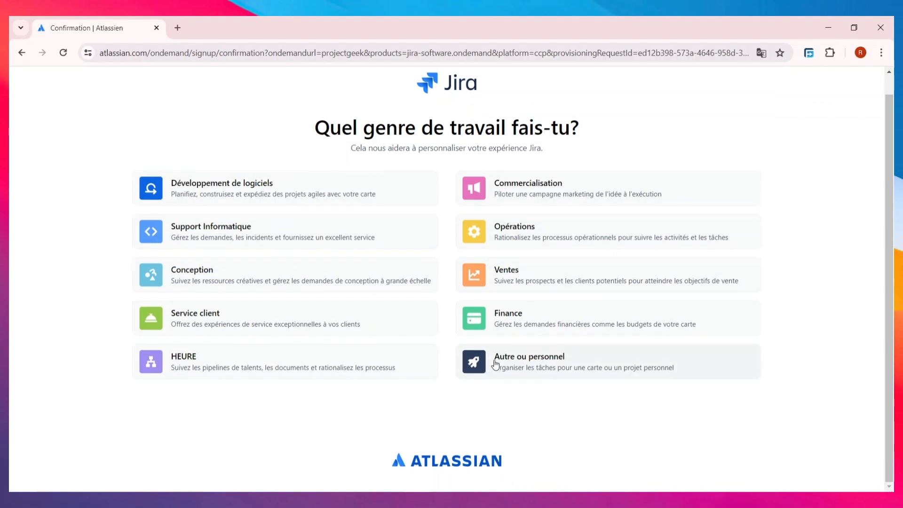
click(521, 362)
click(421, 414)
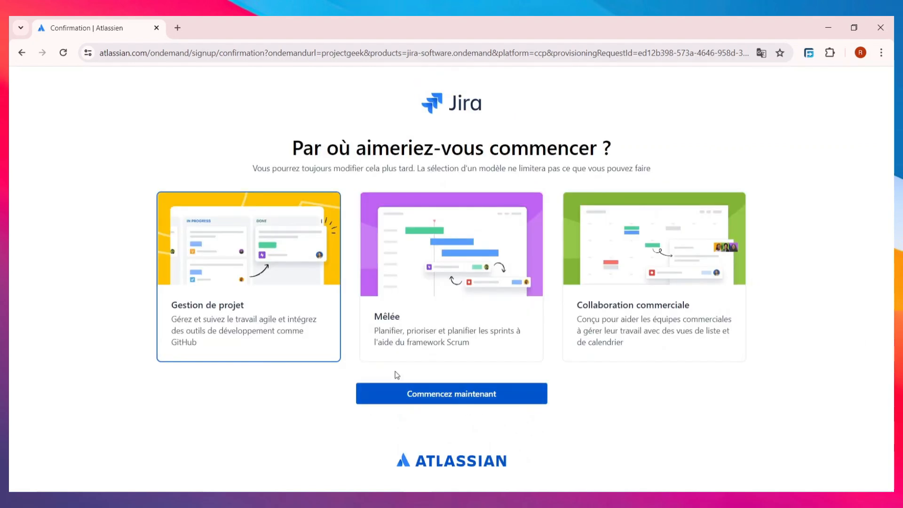
click(447, 394)
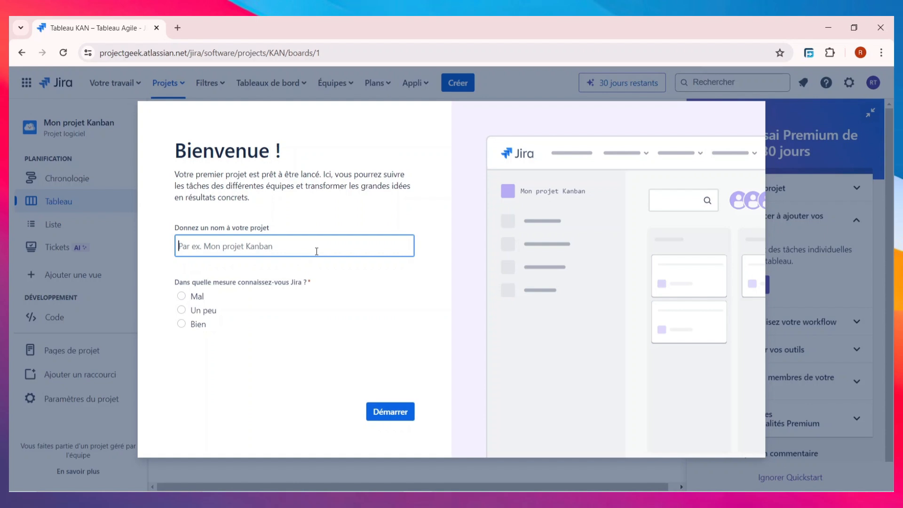
- Name the project 'gestion des ressoureces humaine' and launch it
text(recenssime)
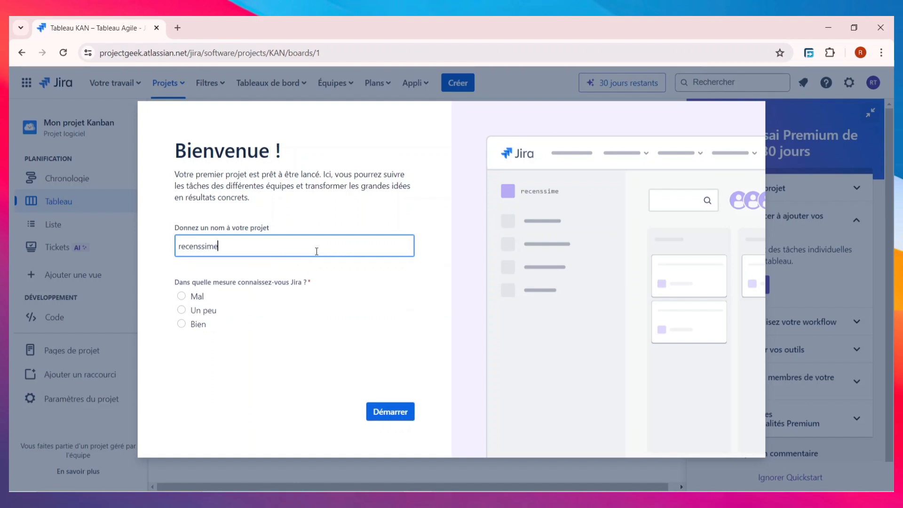
text(nt du)
key(ctrl+a)
key(BackSpace)
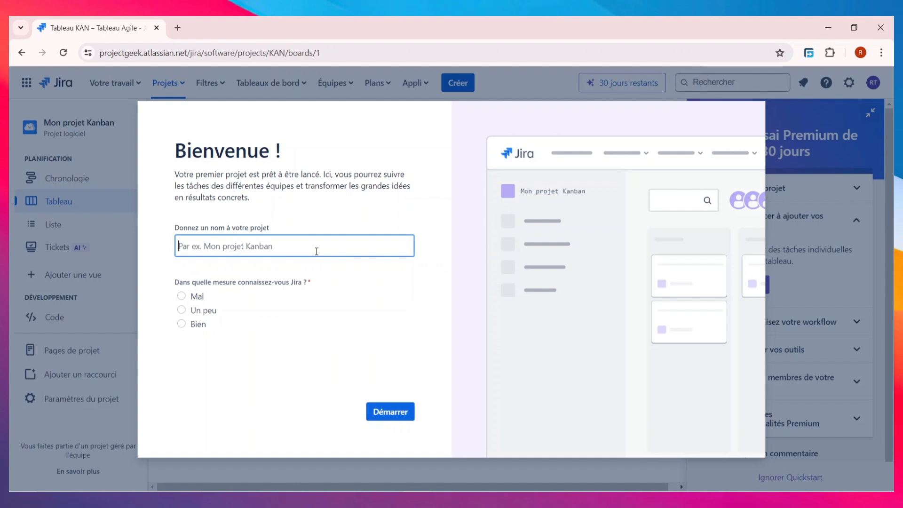
text(gestion de)
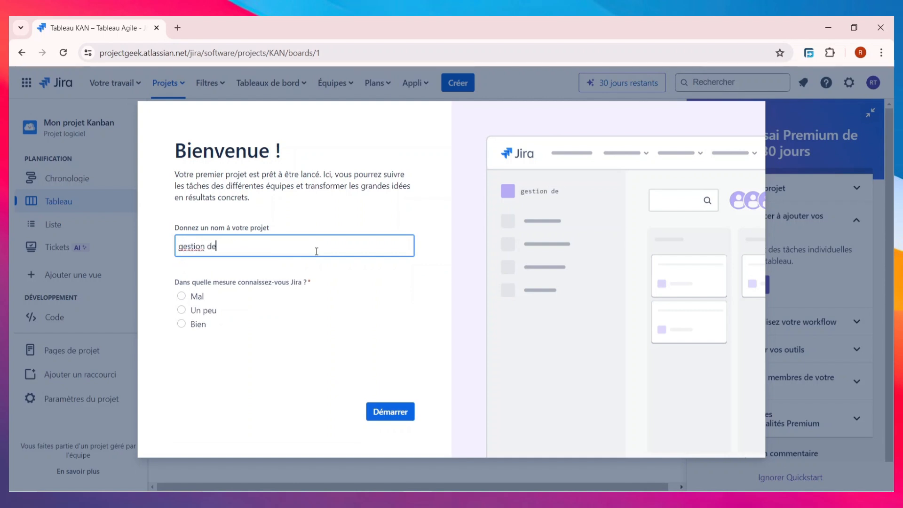
text(s ressoureces humaine)
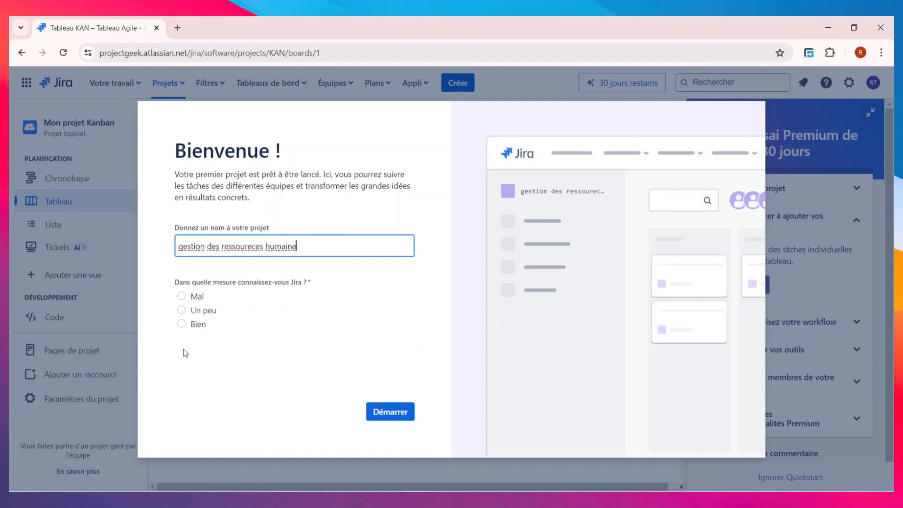
click(392, 412)
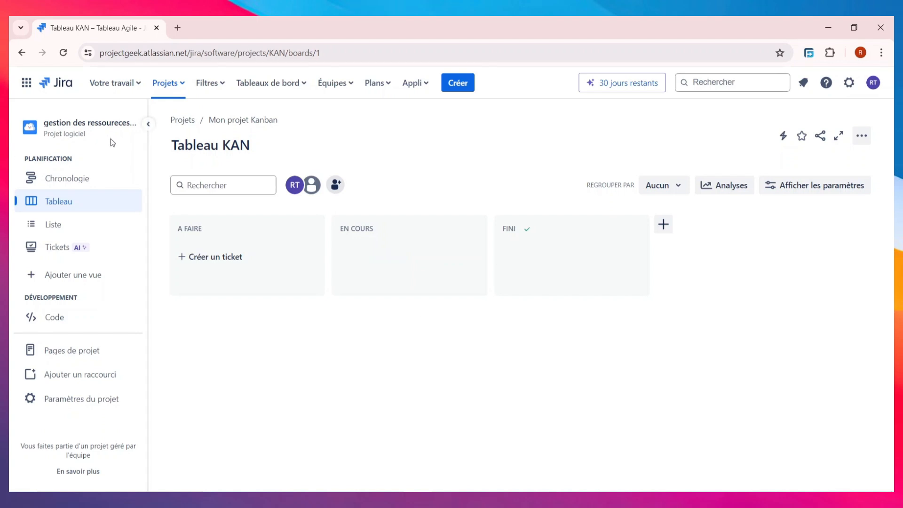
click(25, 85)
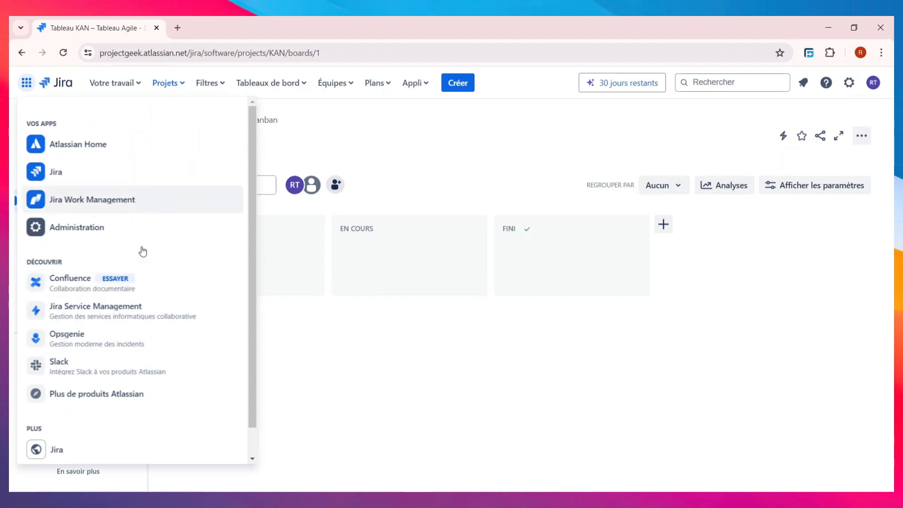
scroll(97, 246, down, 2)
scroll(99, 248, up, 2)
scroll(99, 248, down, 1)
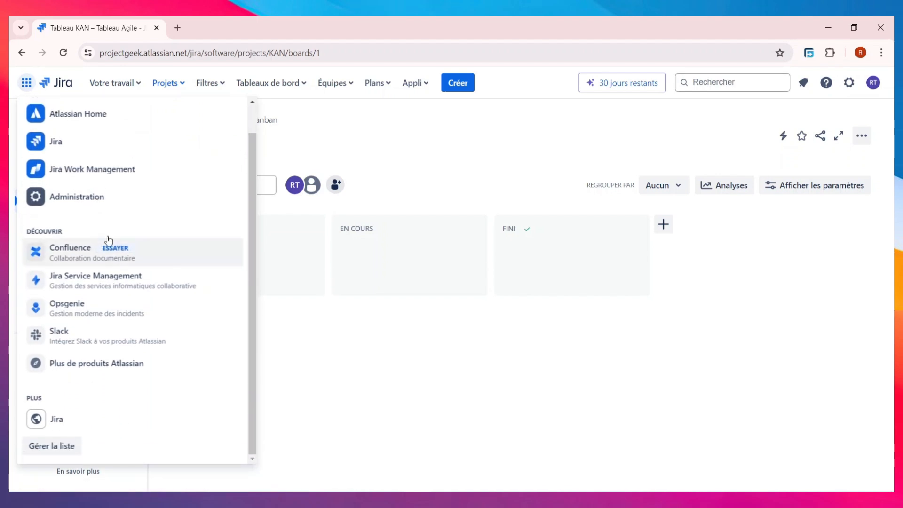
scroll(118, 273, up, 1)
scroll(116, 278, down, 1)
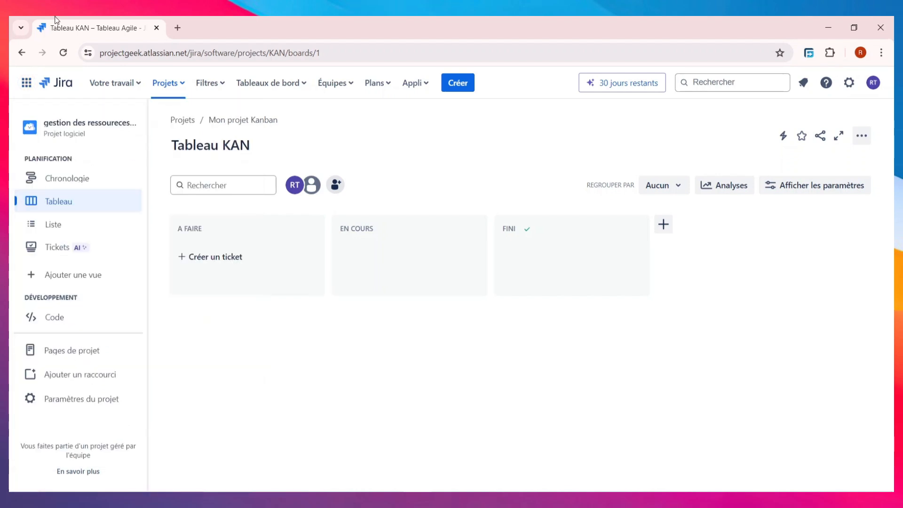
click(130, 87)
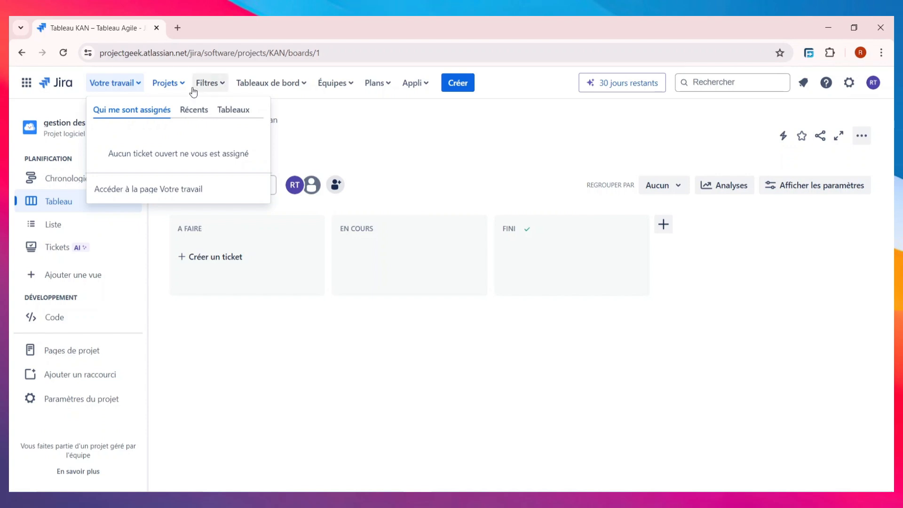
click(214, 87)
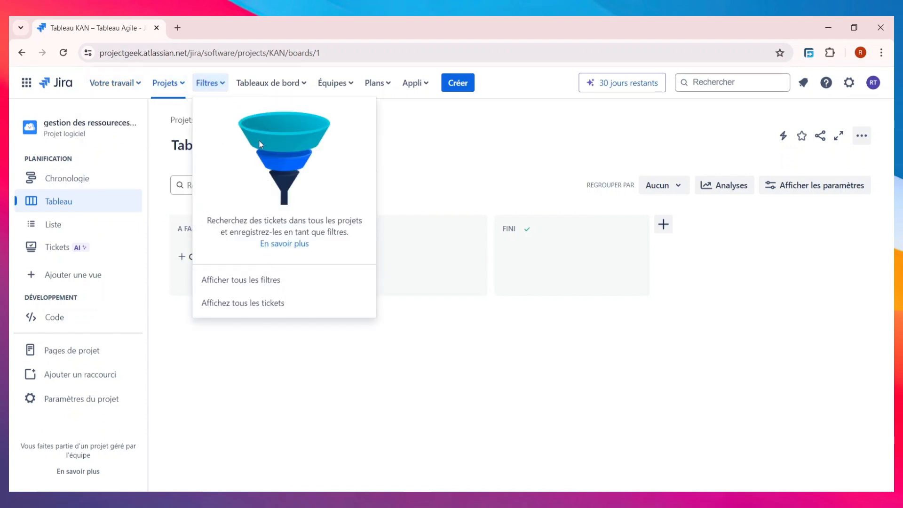
click(272, 87)
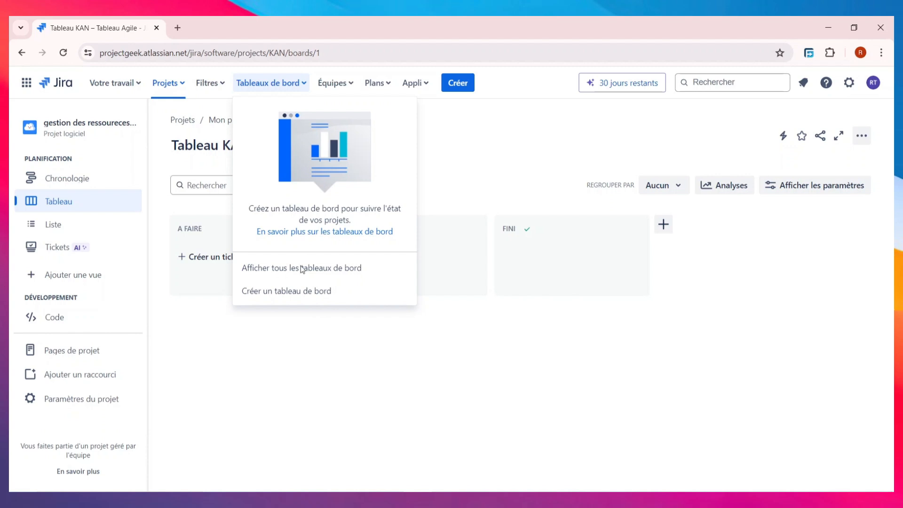
click(341, 88)
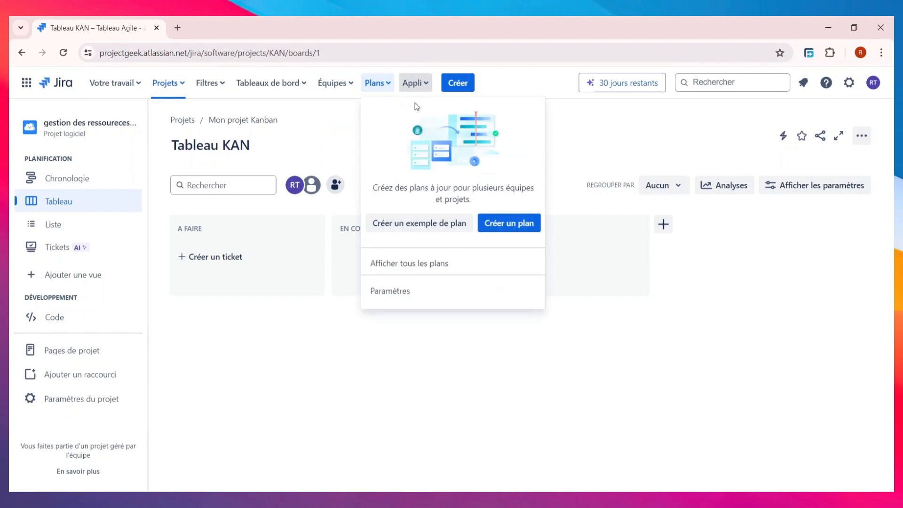
click(414, 83)
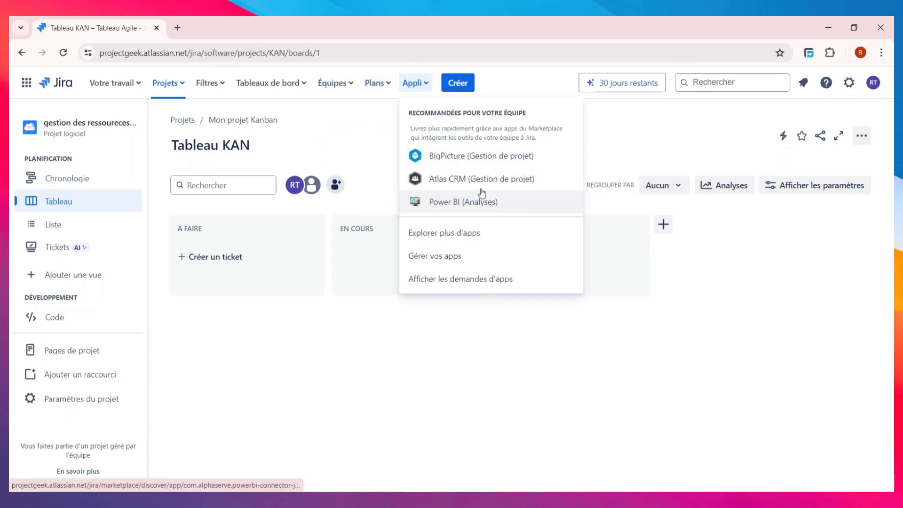
click(426, 375)
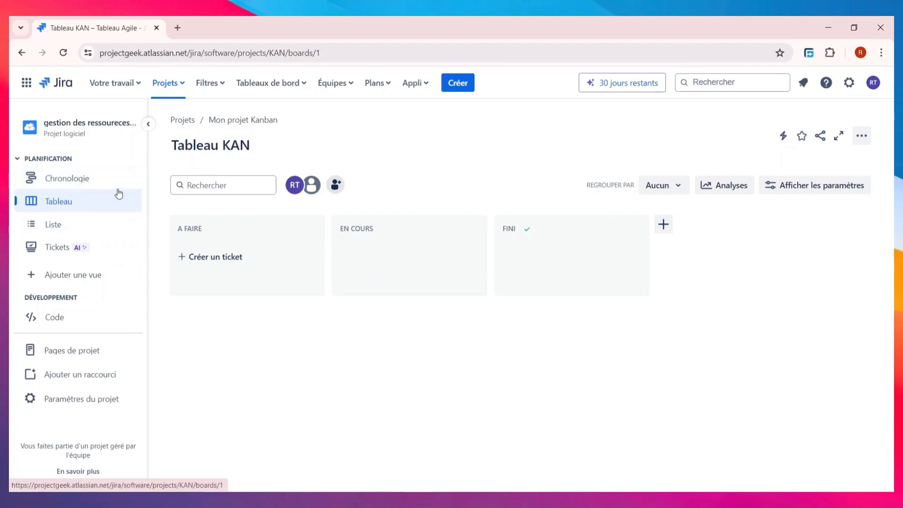
- Switch the project to the Liste view and open a blank new-task row
click(83, 229)
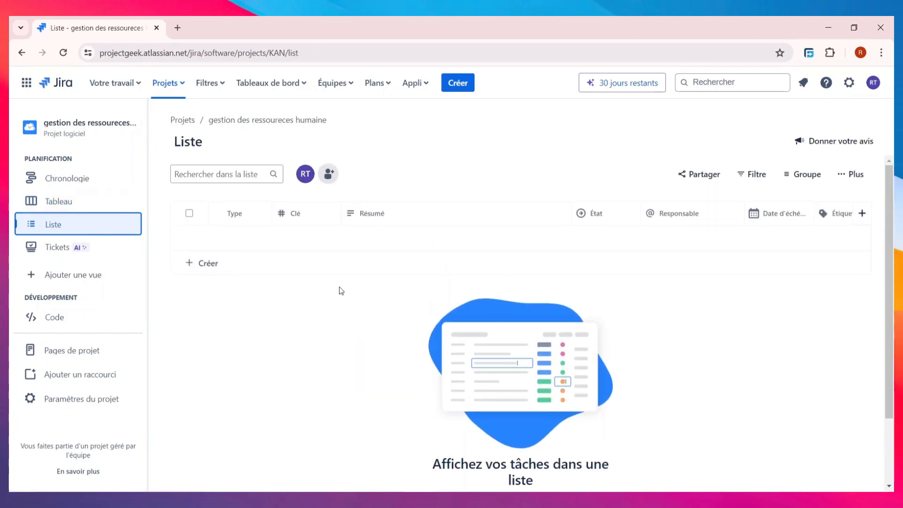
scroll(381, 313, down, 2)
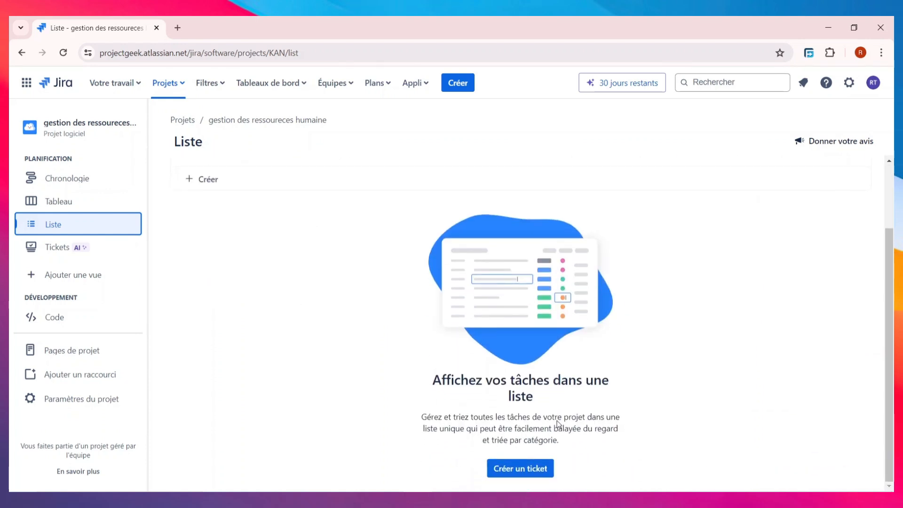
scroll(521, 404, up, 2)
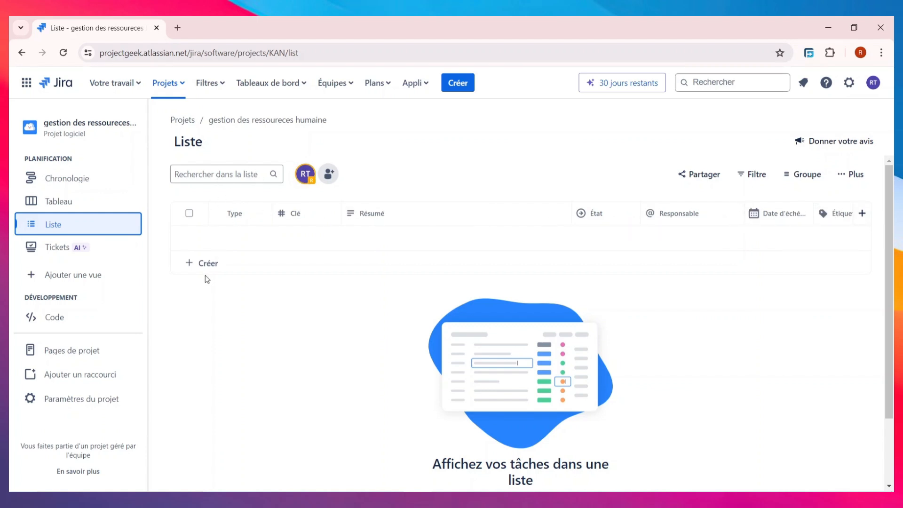
click(204, 263)
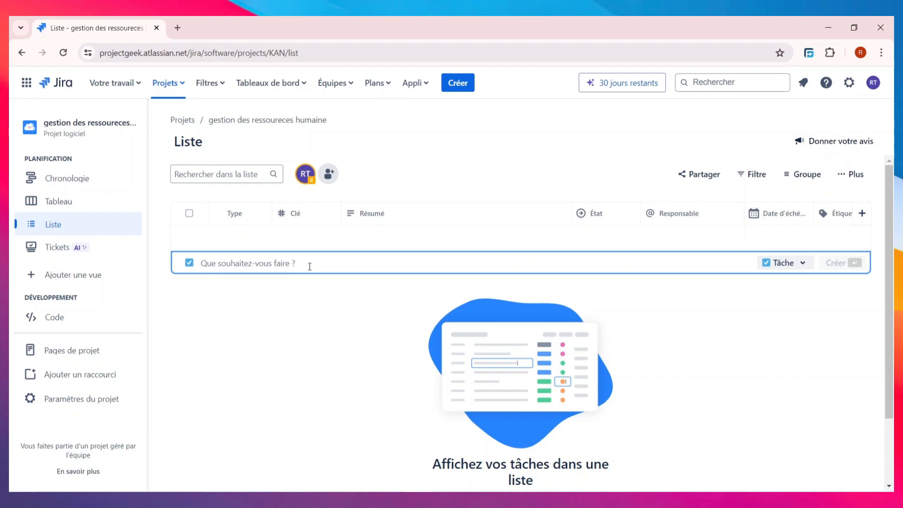
- Create the Tâche 'recensimment du personelle' as KAN-1 in the list
text(recens)
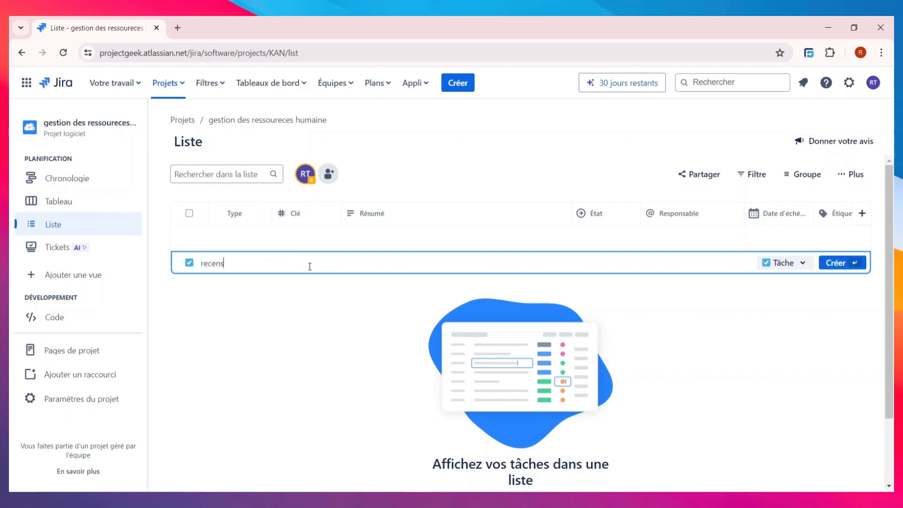
text(imment du personelle)
click(801, 262)
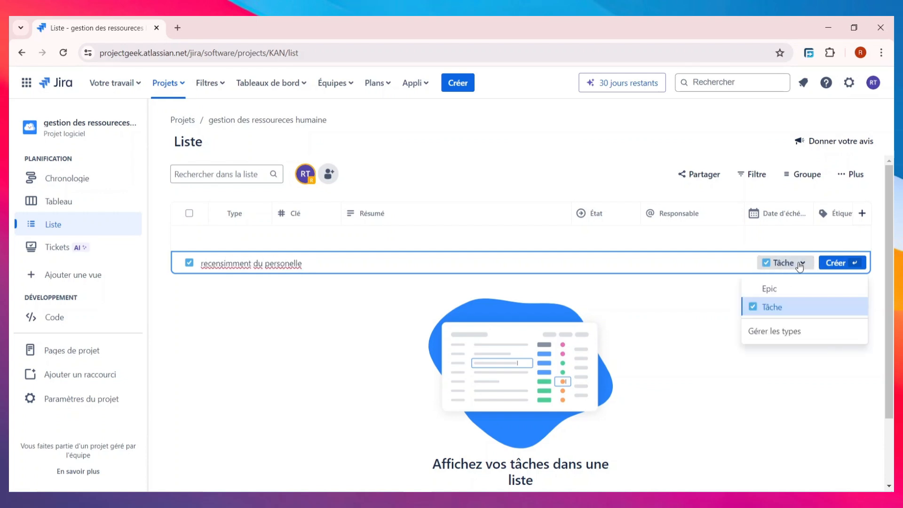
click(804, 306)
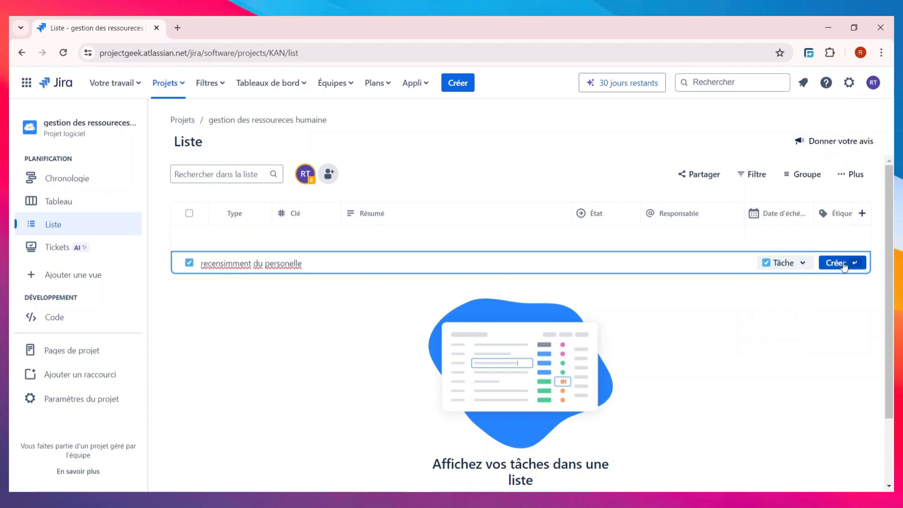
click(844, 266)
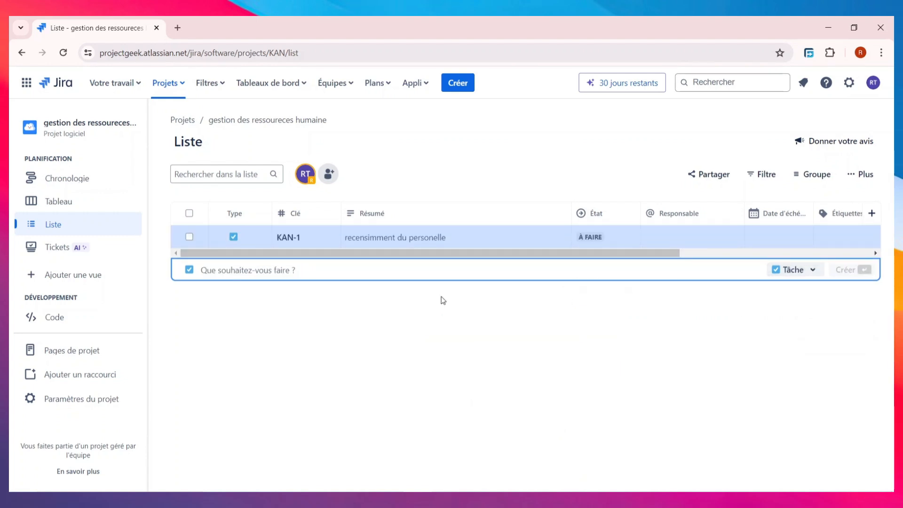
click(398, 238)
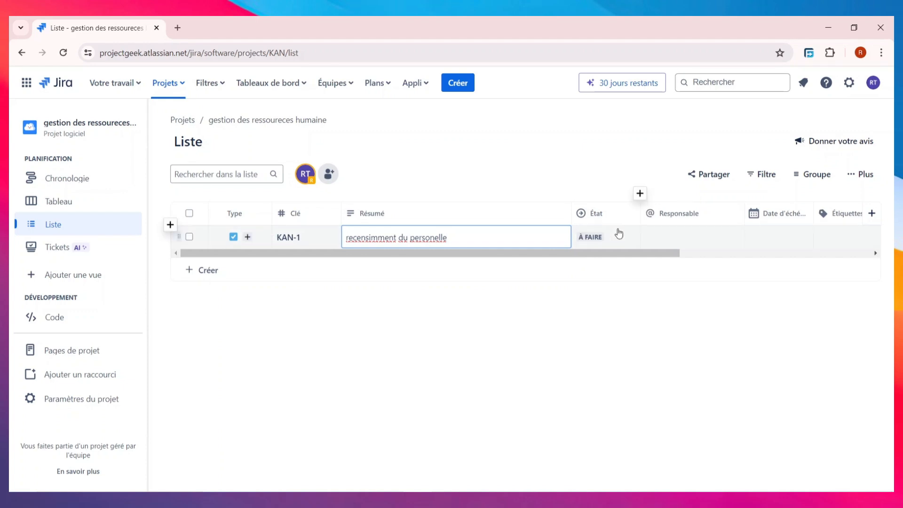
- Set KAN-1 to EN COURS, sort the list by status, and assign it to yourself
click(607, 244)
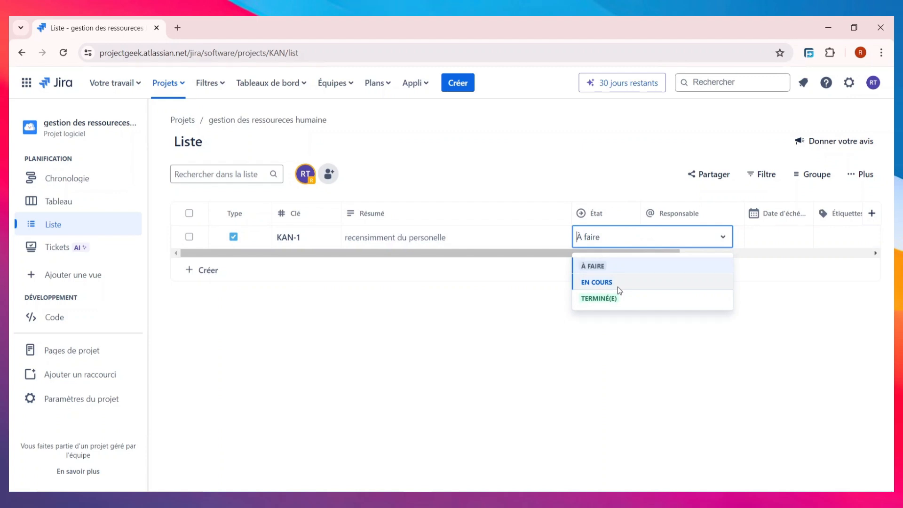
click(618, 285)
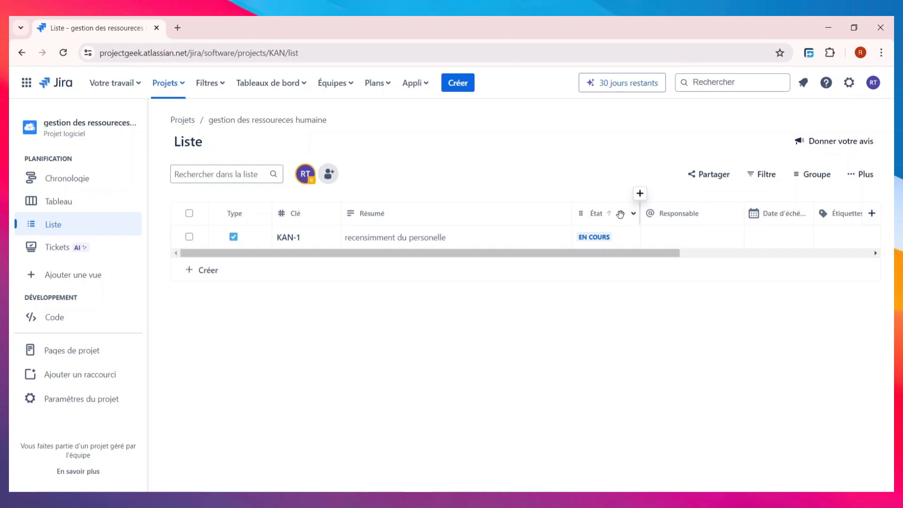
click(592, 213)
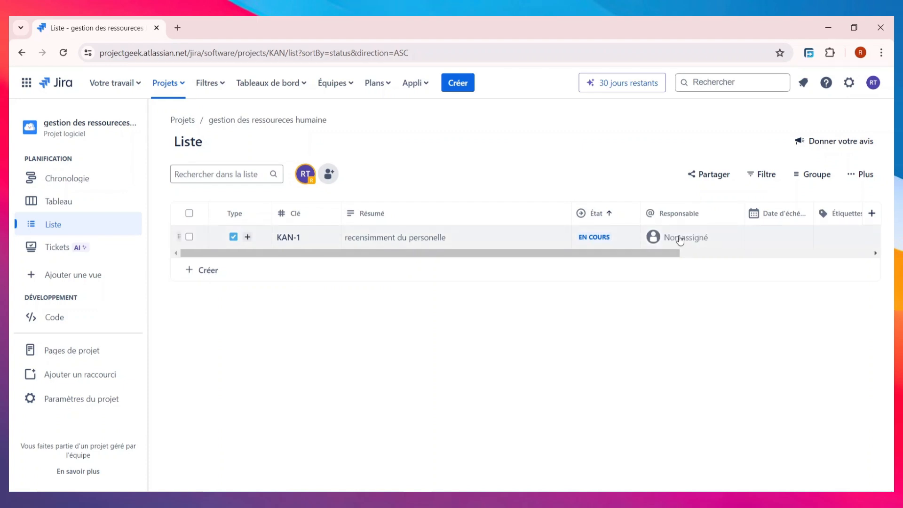
click(678, 240)
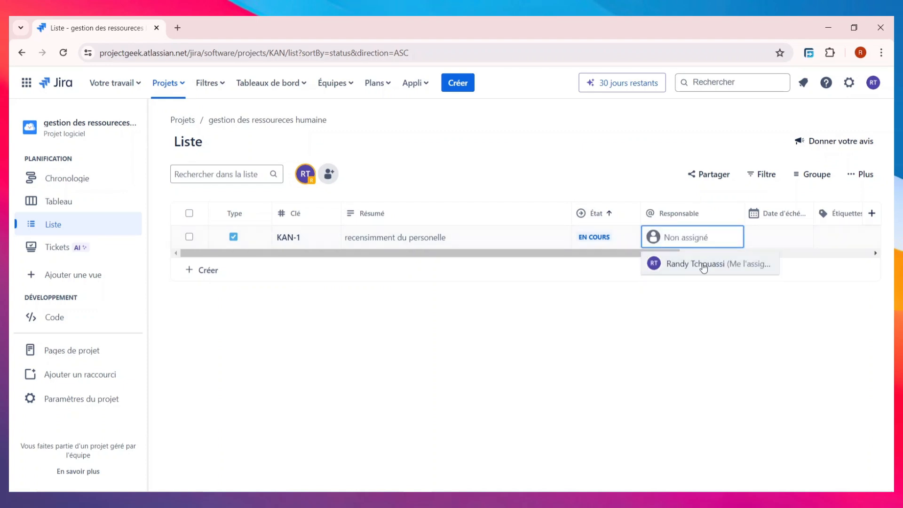
click(698, 265)
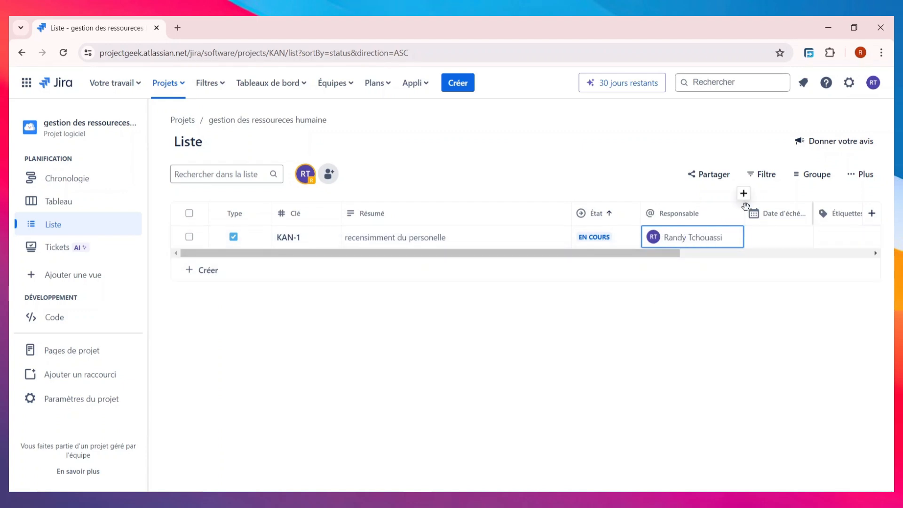
- Pick 31 May 2024 as KAN-1's due date
click(775, 240)
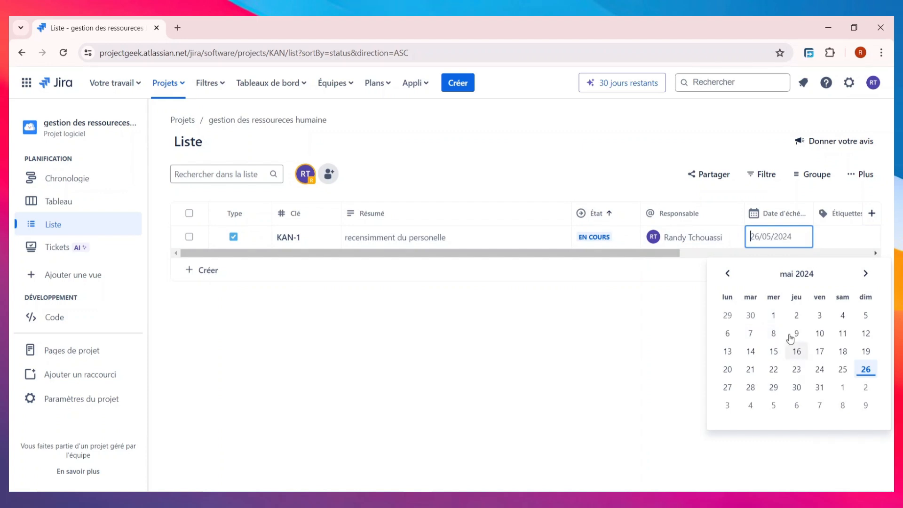
click(866, 276)
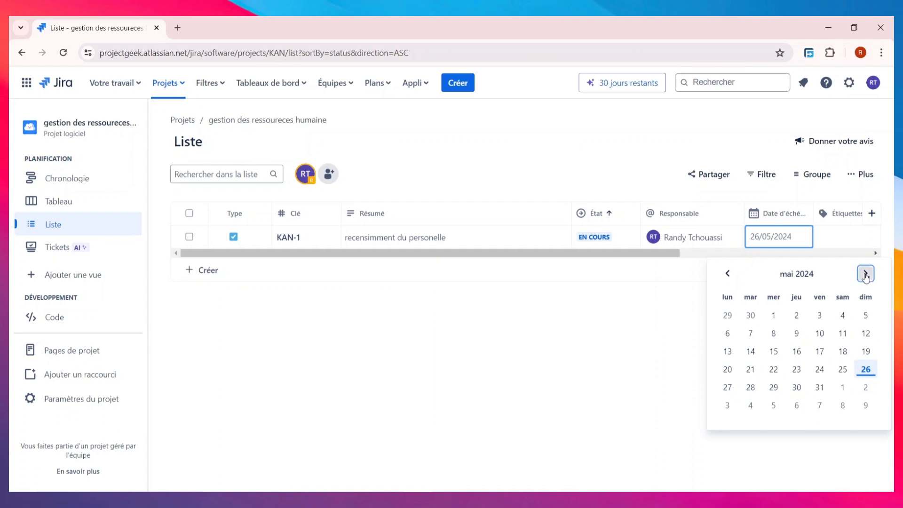
click(727, 273)
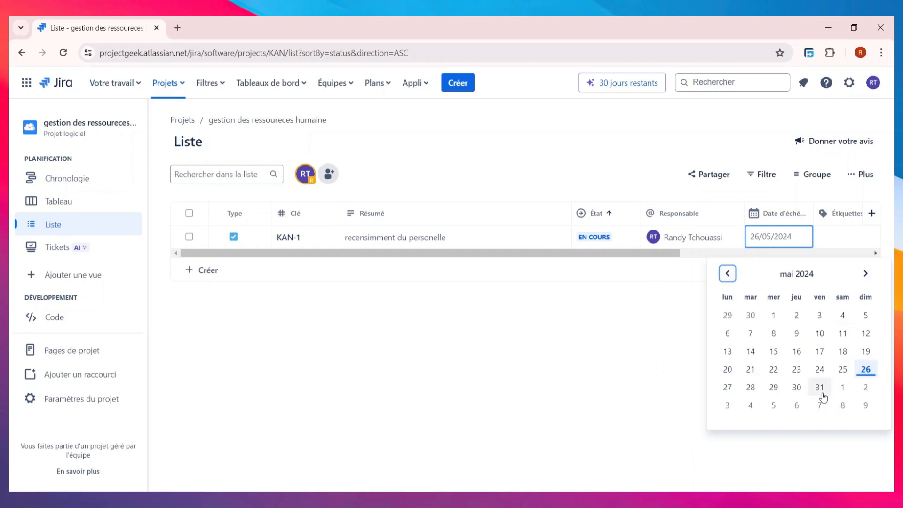
click(819, 388)
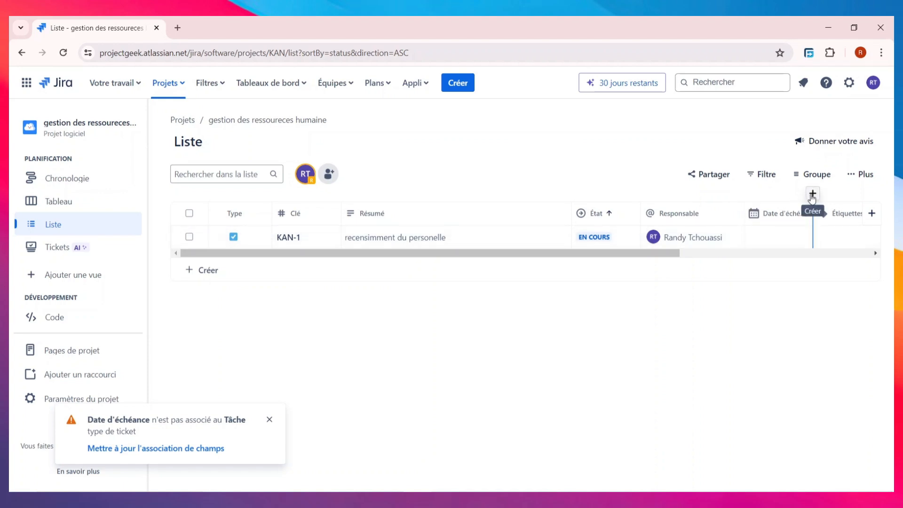
- Add a new Short text field named 'directive' as a list column
click(813, 193)
scroll(727, 299, down, 3)
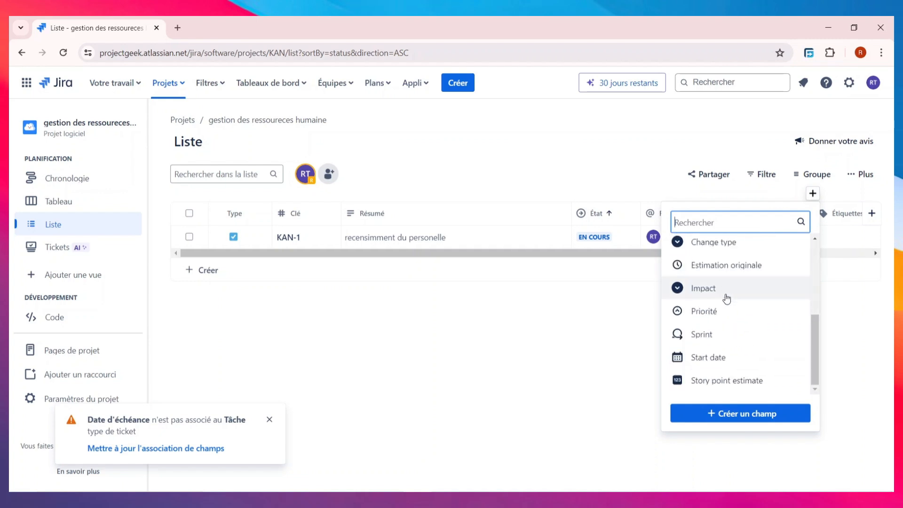
scroll(724, 295, up, 3)
scroll(723, 296, down, 3)
scroll(723, 295, up, 3)
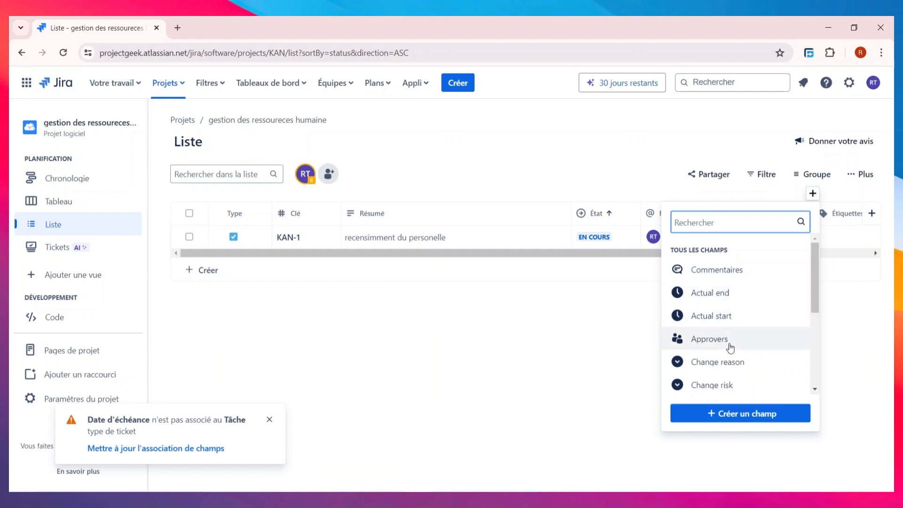
scroll(730, 345, down, 1)
scroll(733, 351, down, 3)
scroll(741, 329, up, 3)
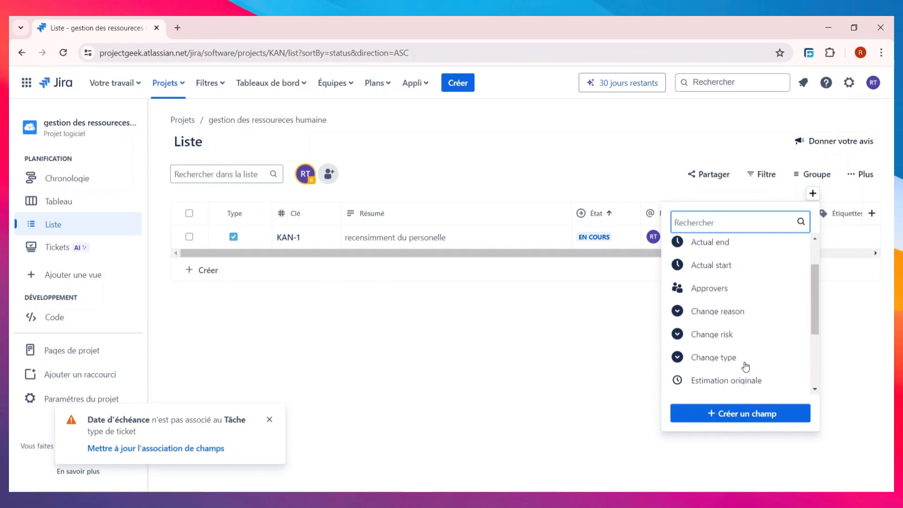
scroll(742, 329, down, 3)
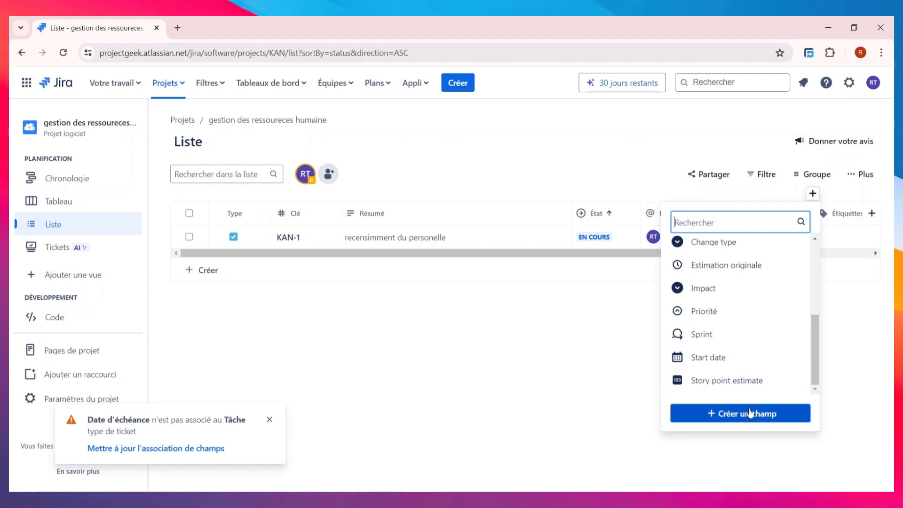
click(749, 412)
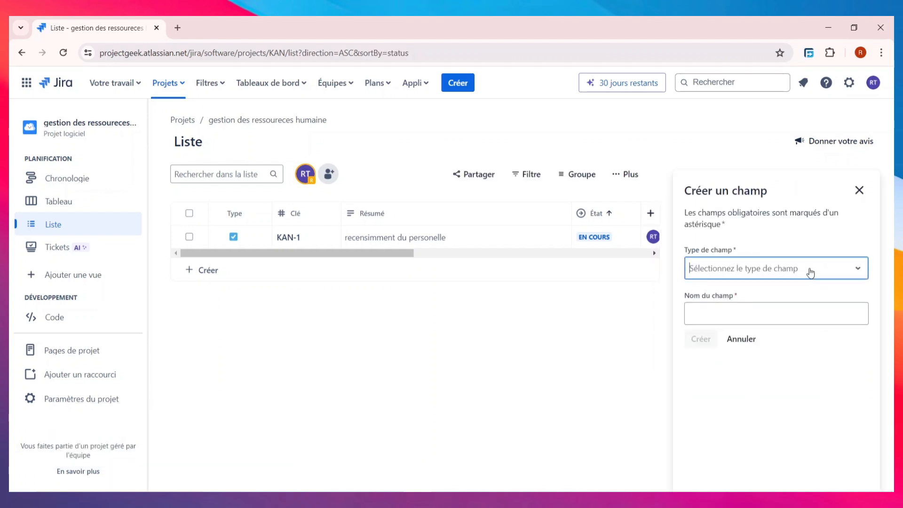
click(810, 273)
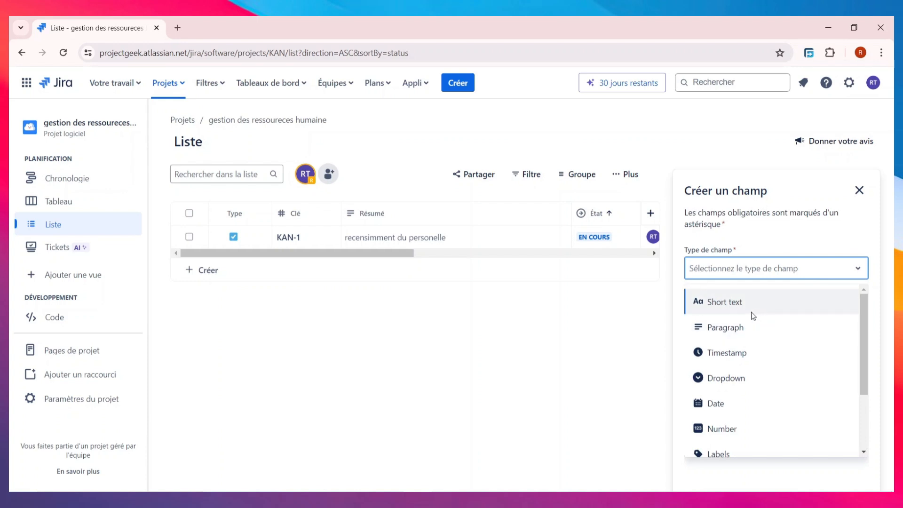
scroll(752, 324, down, 2)
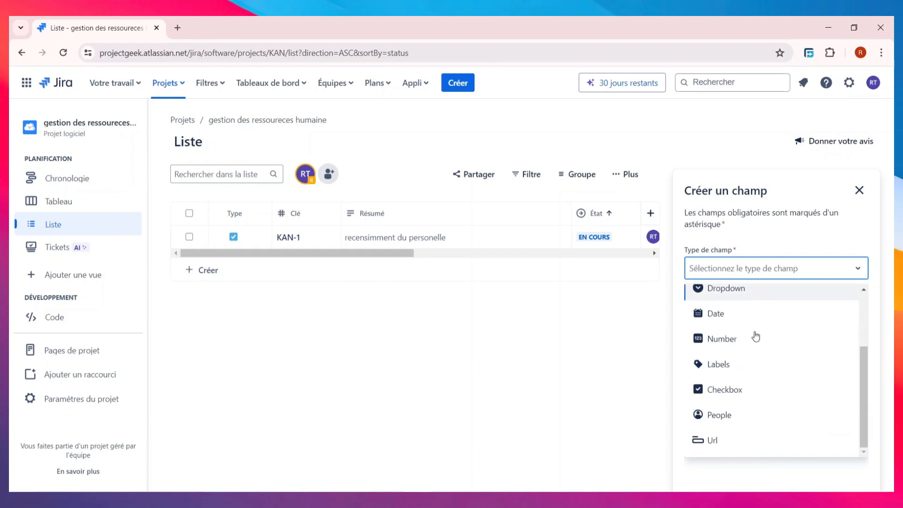
scroll(756, 336, up, 2)
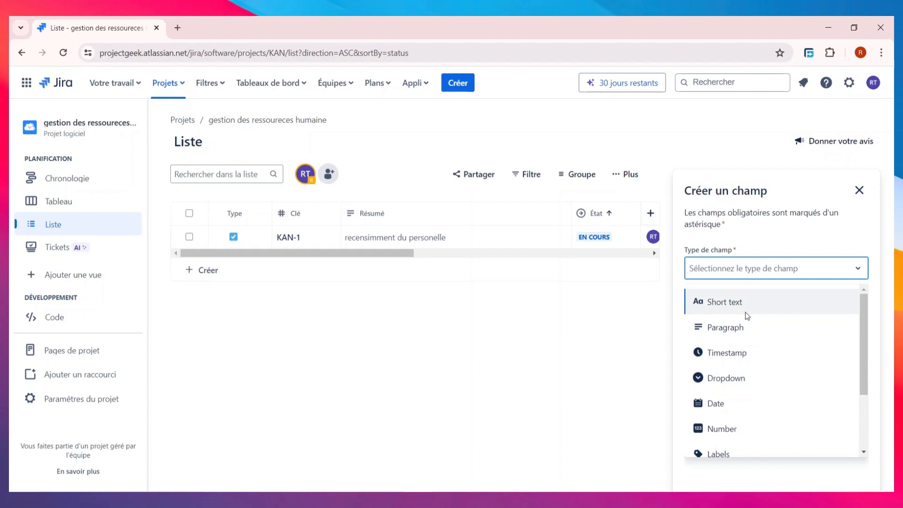
click(747, 312)
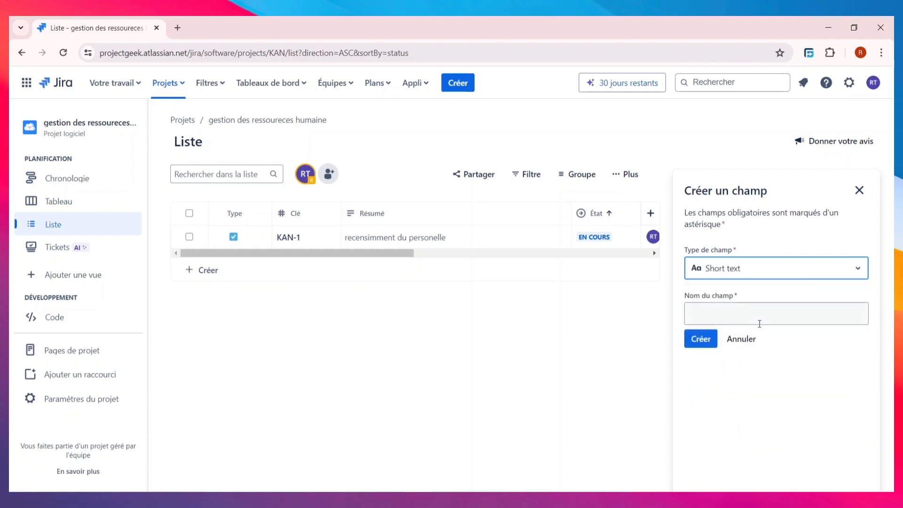
click(759, 318)
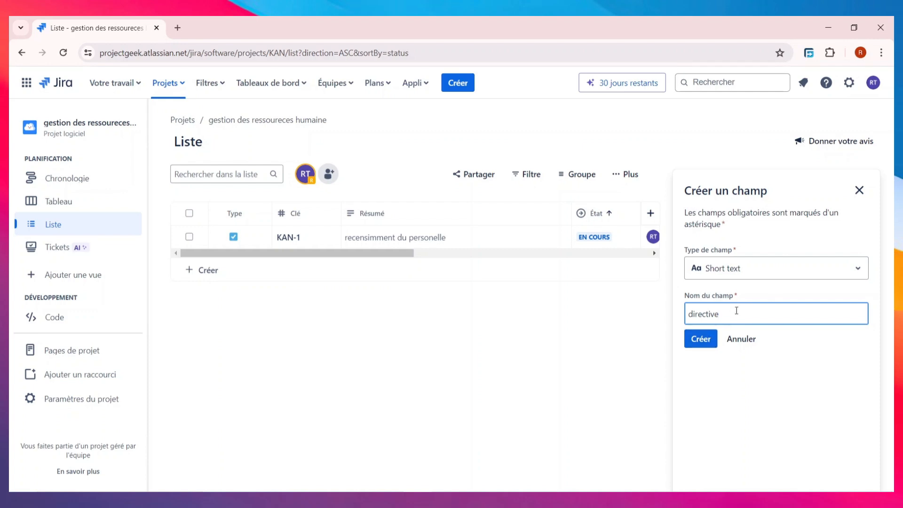
click(701, 339)
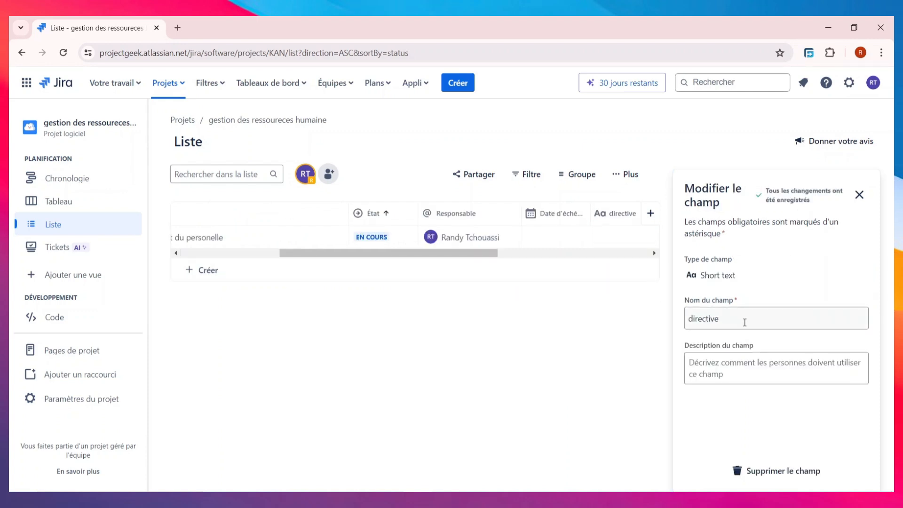
- Give the directive field the description 'appel journalier' and close its settings
click(747, 365)
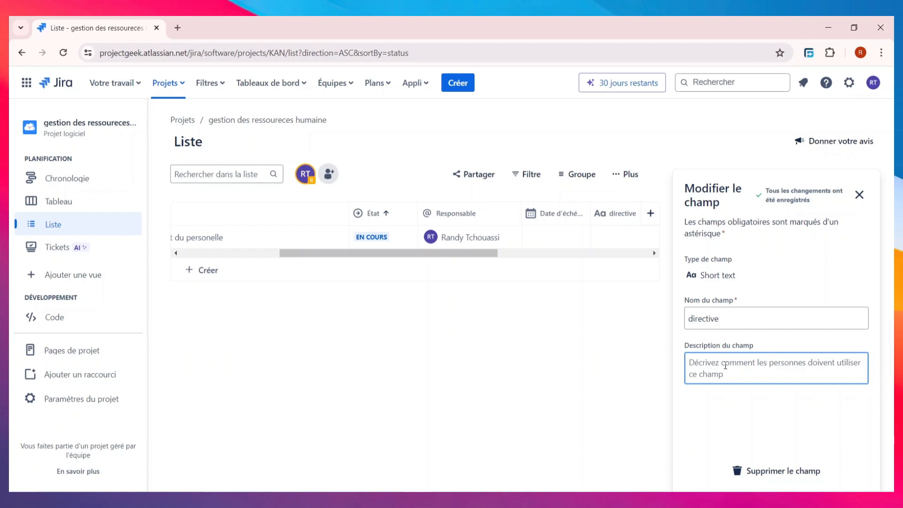
text(appew)
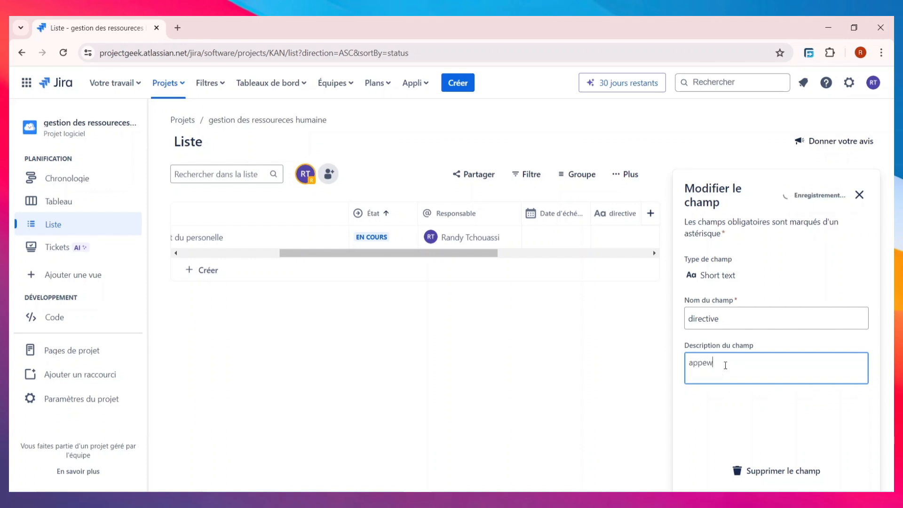
key(BackSpace)
text(l journalier)
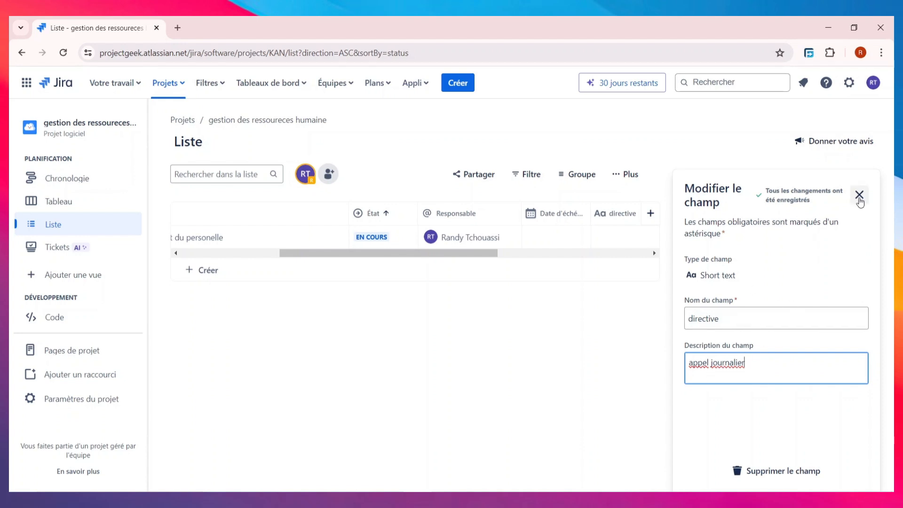
click(859, 194)
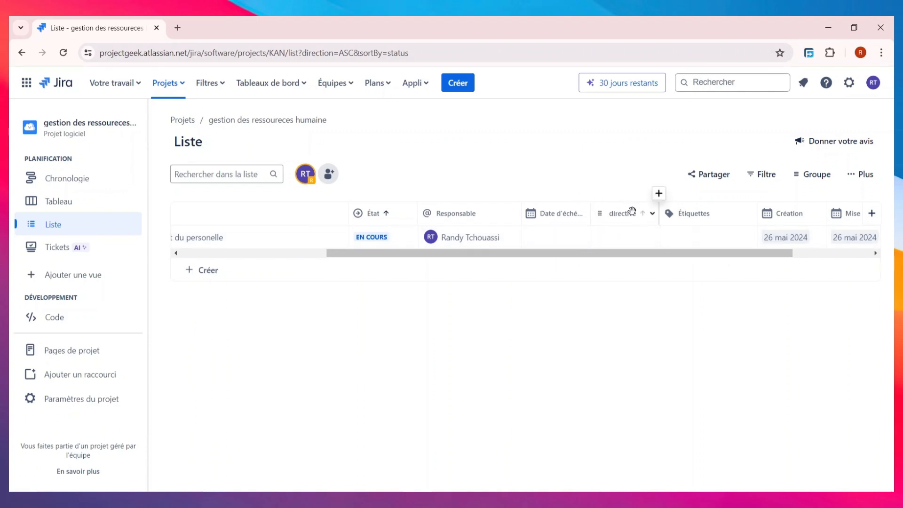
- Create a Number field named BUDGET as a new list column
click(621, 238)
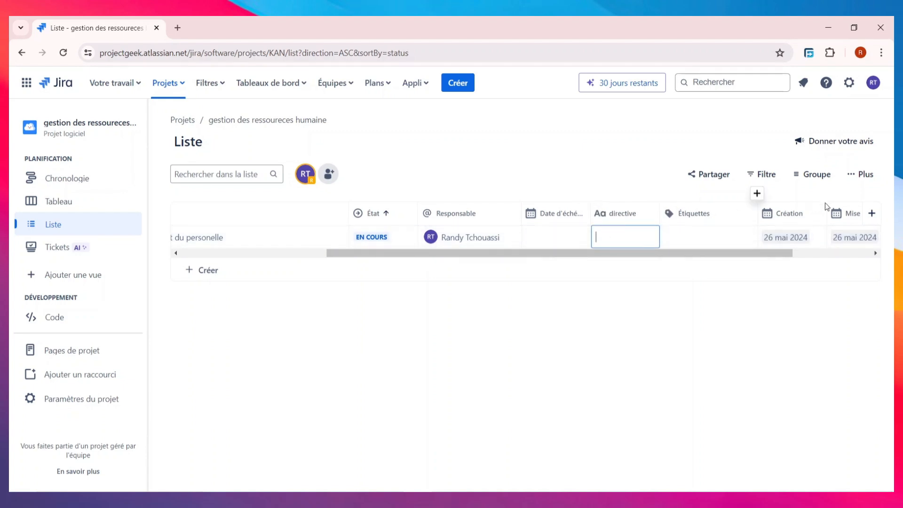
click(871, 215)
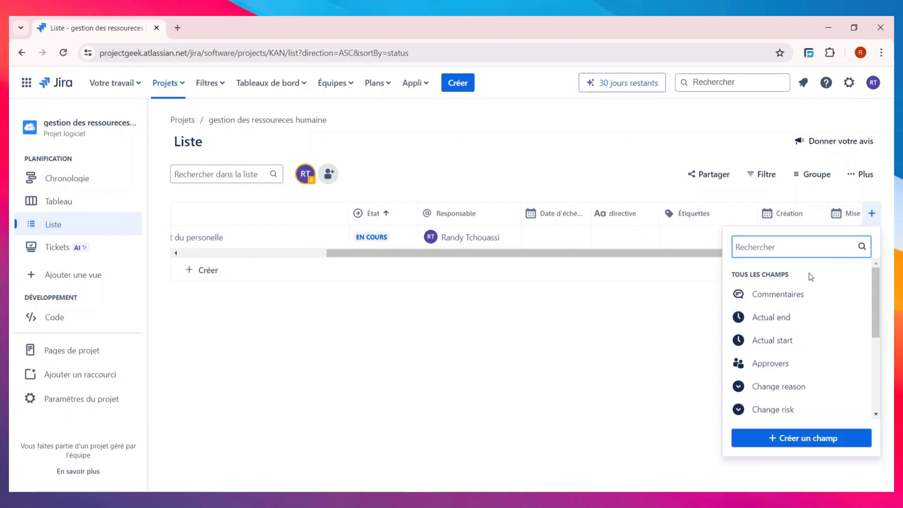
click(817, 437)
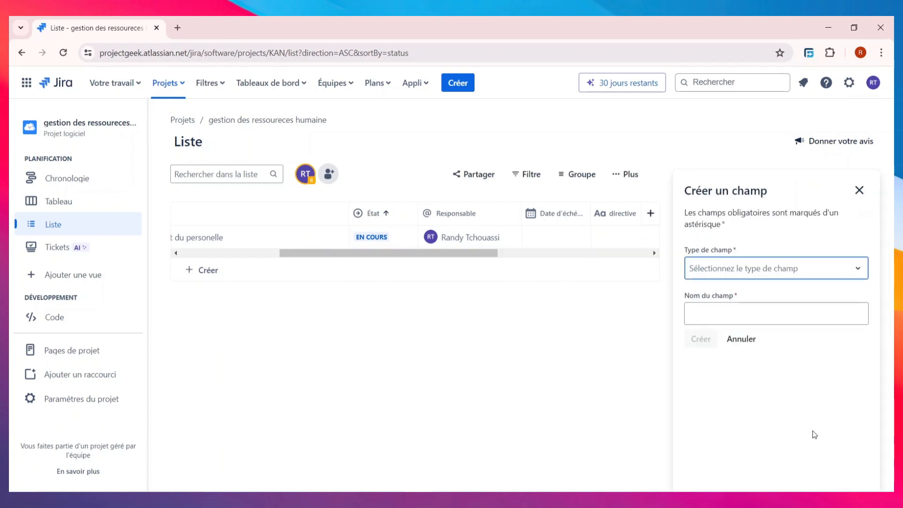
click(785, 267)
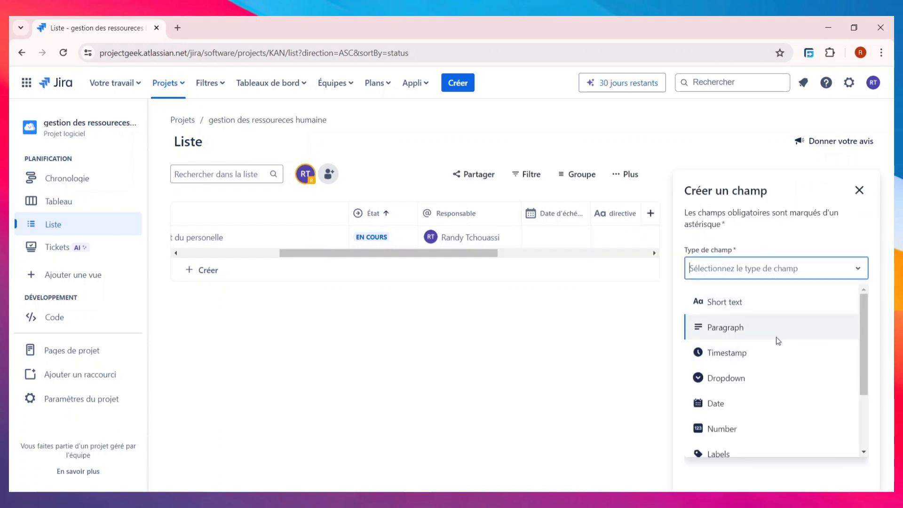
scroll(777, 340, down, 1)
scroll(778, 341, down, 1)
scroll(782, 379, up, 2)
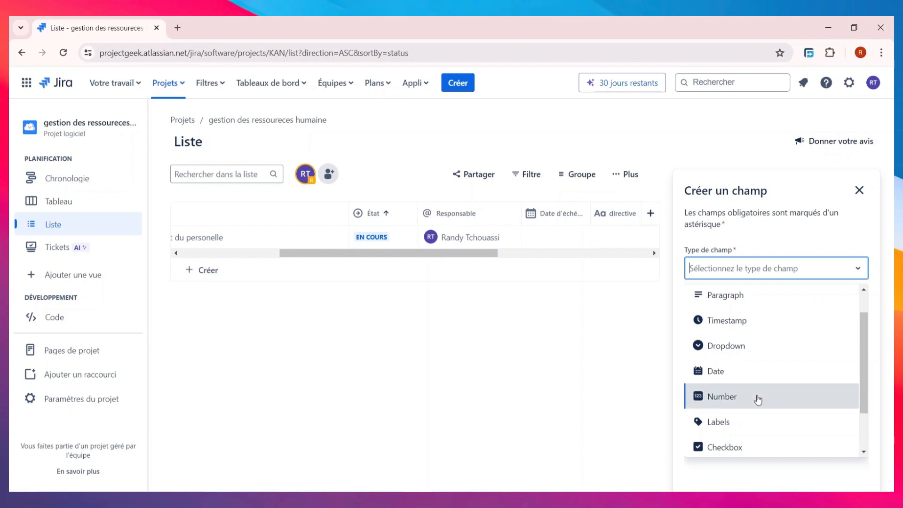
click(757, 400)
click(757, 306)
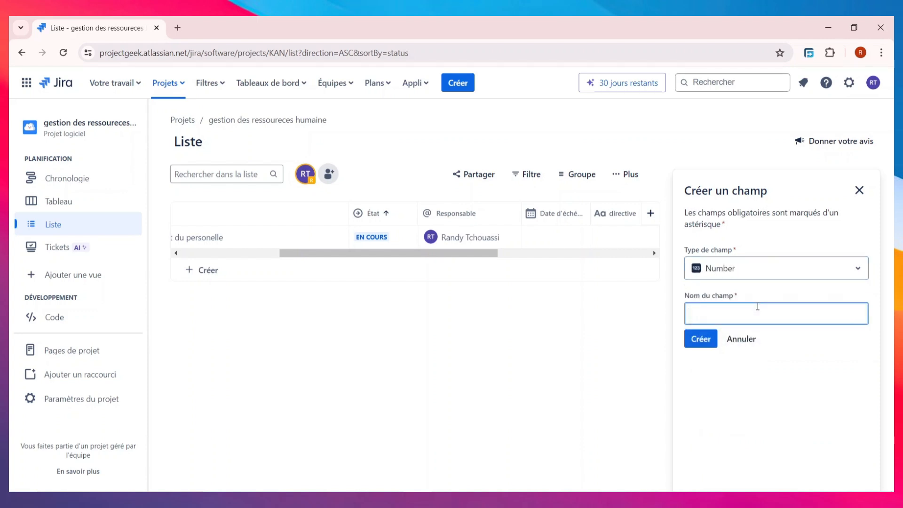
text(b)
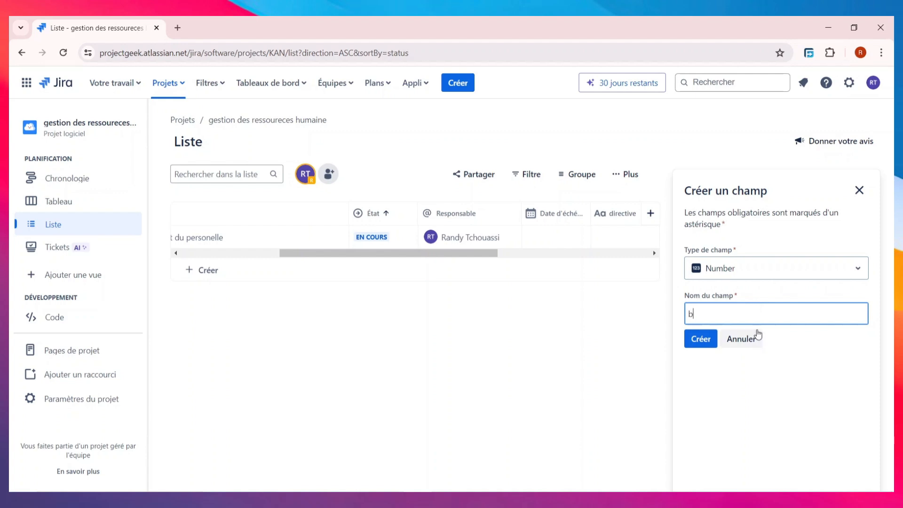
key(BackSpace)
text(BUDGET)
click(700, 339)
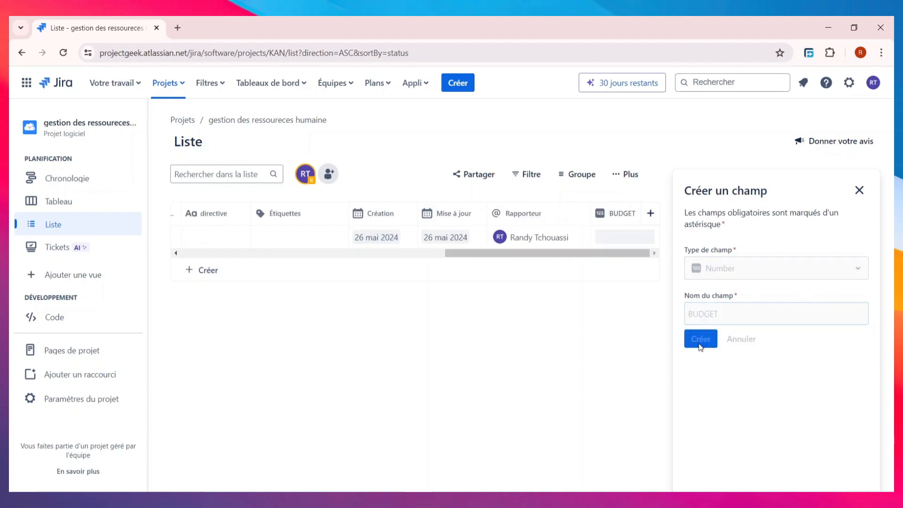
- Give BUDGET the description 5000, then enter 5000 in KAN-1's BUDGET cell
click(770, 373)
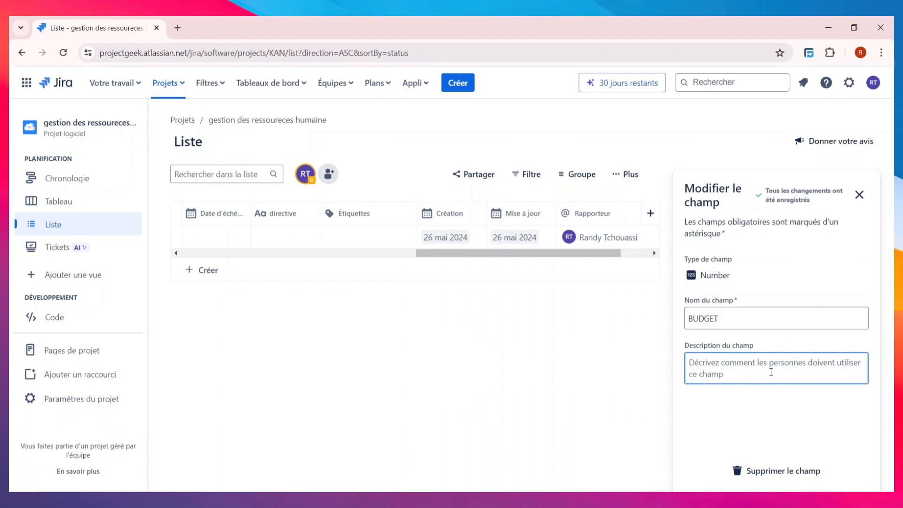
text(5000)
click(859, 194)
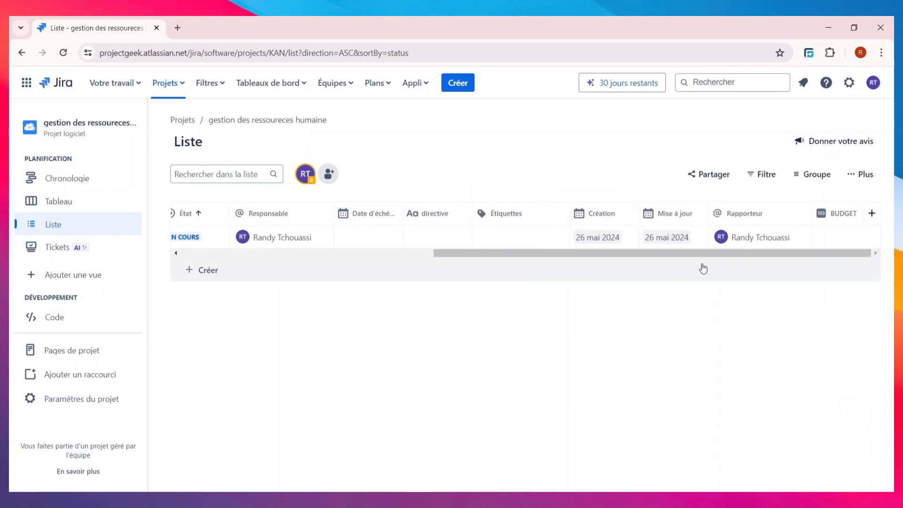
click(837, 231)
text(5000)
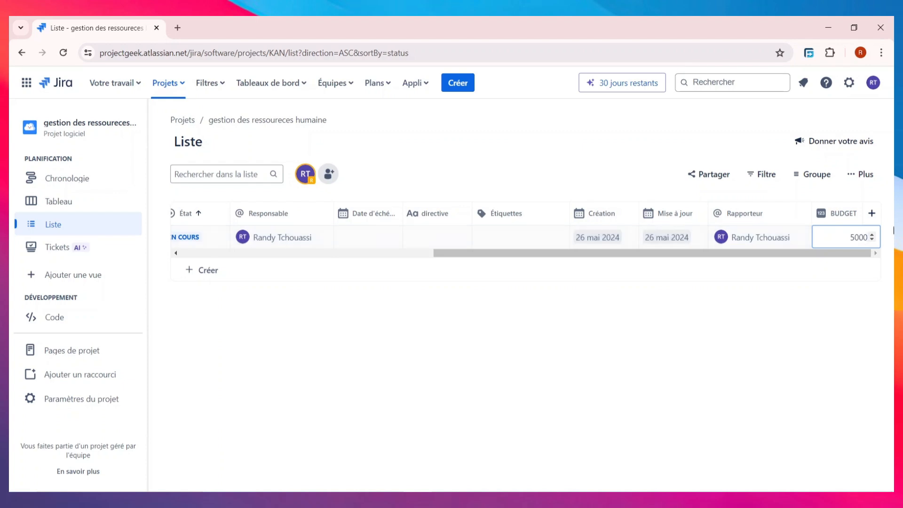
- Create a People field named 'PERSONNELLE ASSIGNER' as a new list column
click(871, 217)
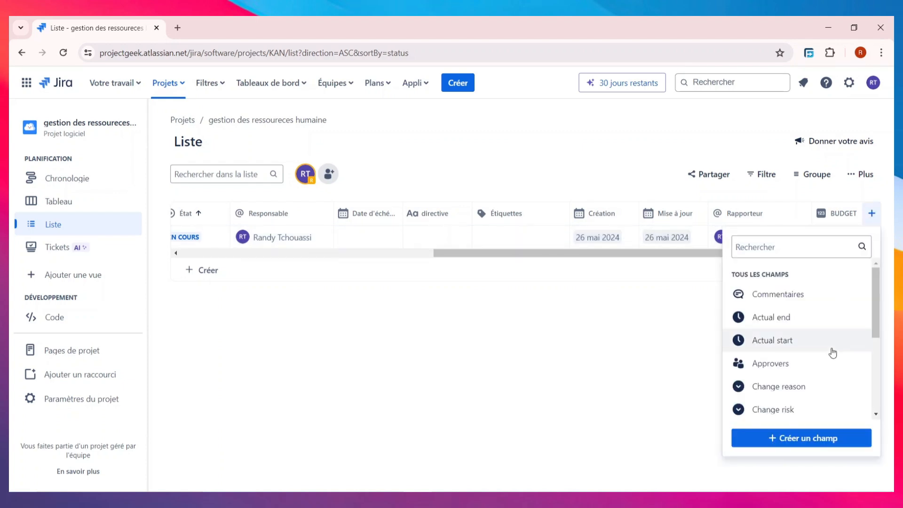
click(813, 438)
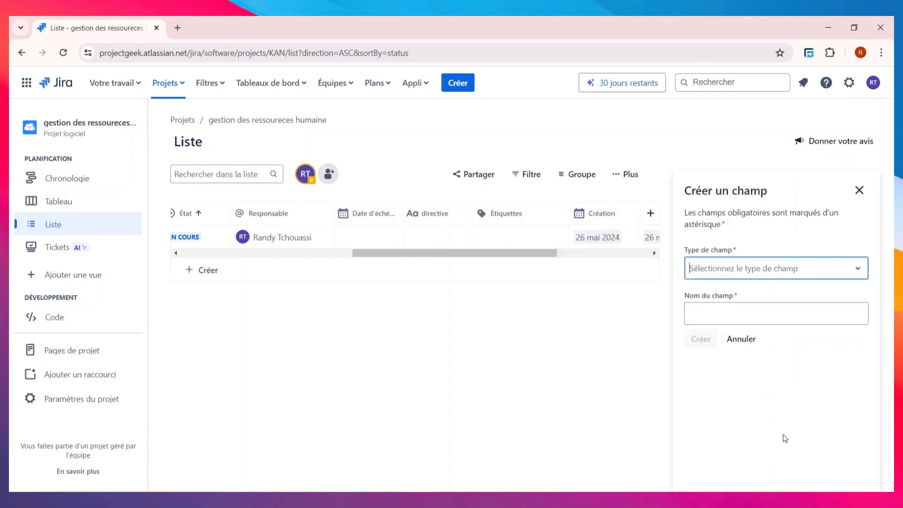
click(783, 272)
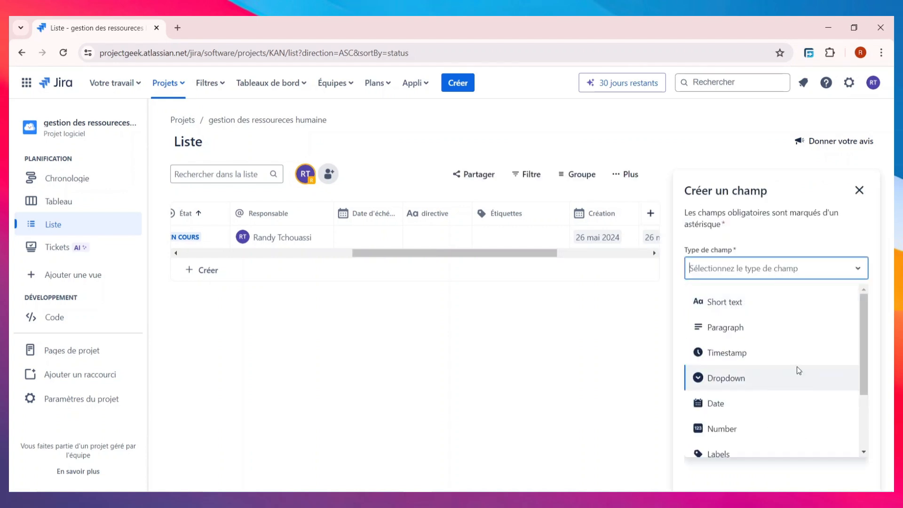
scroll(796, 369, down, 2)
scroll(795, 367, up, 2)
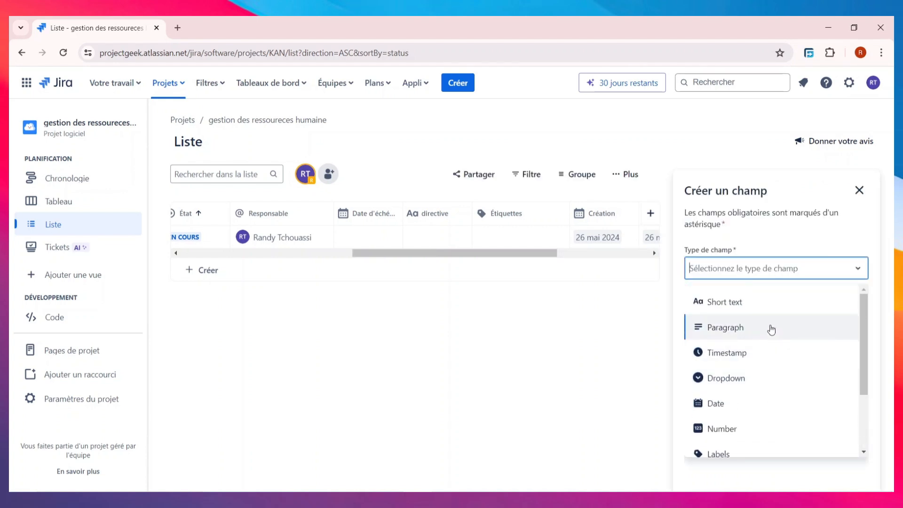
scroll(776, 337, down, 2)
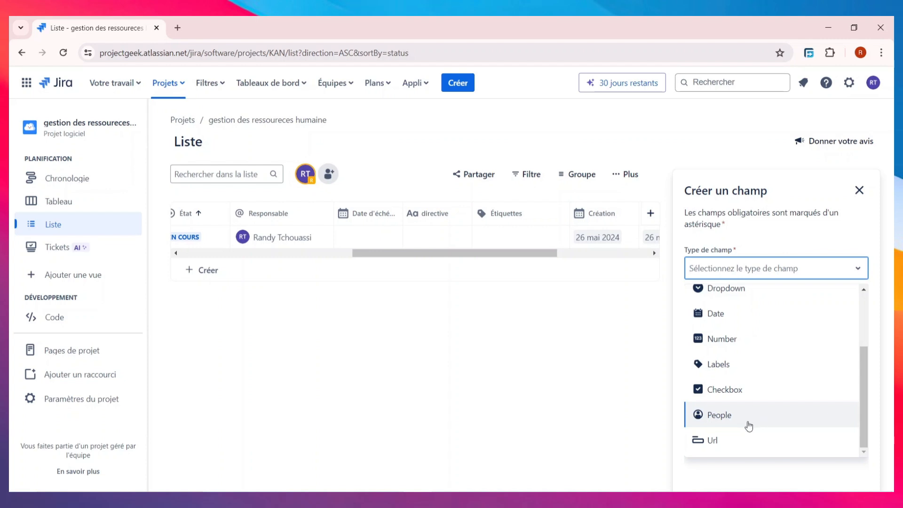
click(735, 413)
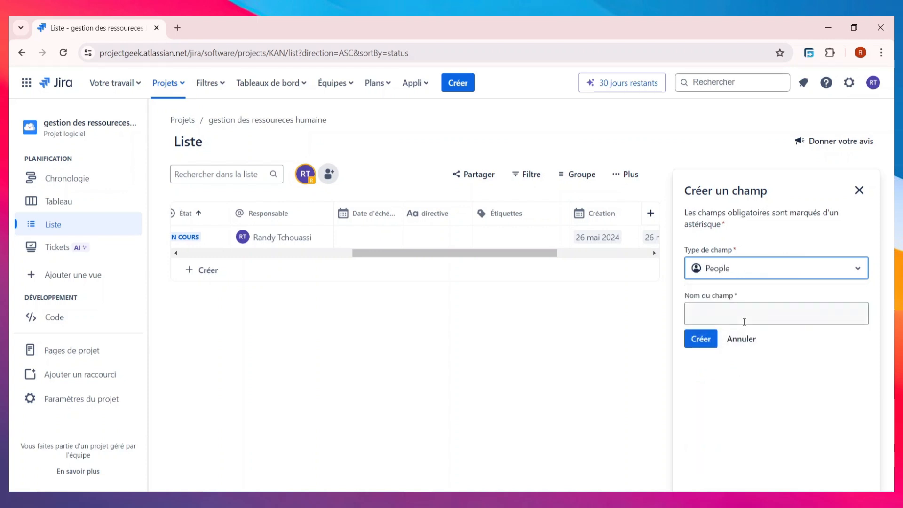
click(753, 310)
text(P)
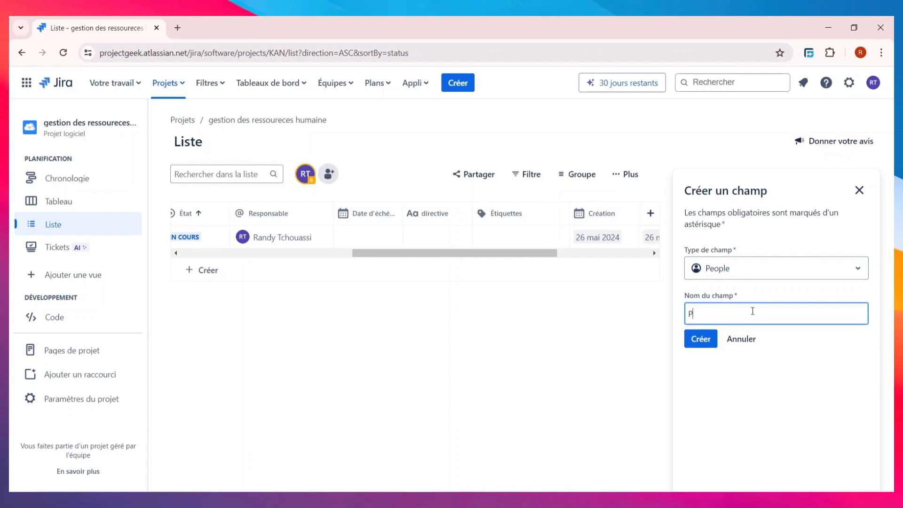
text(ERSONNELLE ASSIGNER)
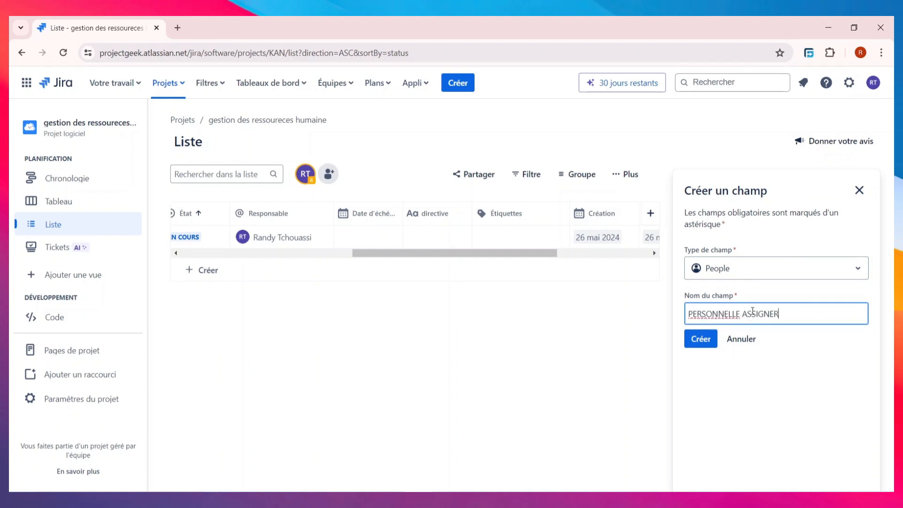
click(695, 339)
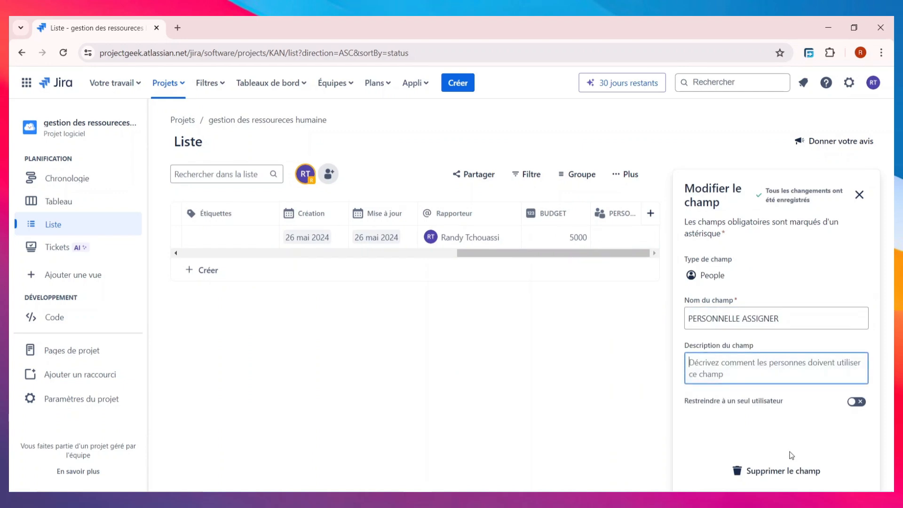
- Set a team member in KAN-1's PERSONNELLE ASSIGNER cell
click(859, 195)
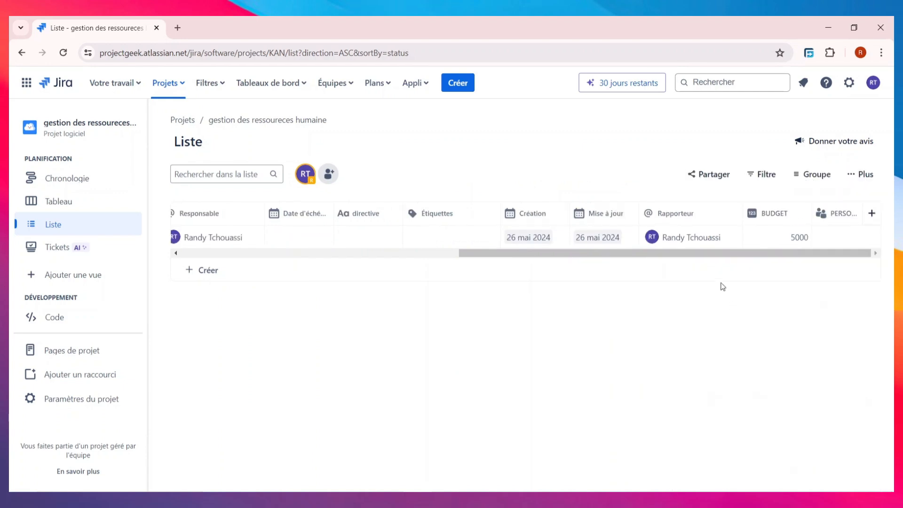
click(847, 237)
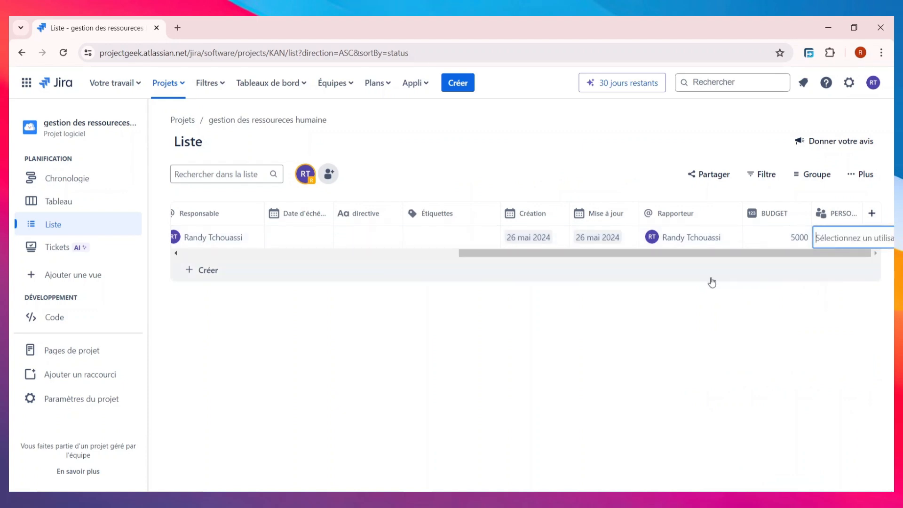
click(826, 268)
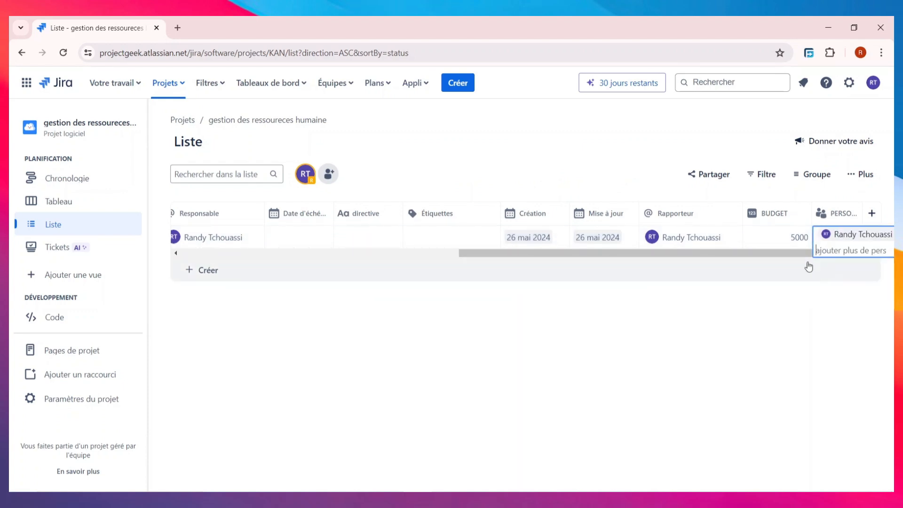
click(710, 337)
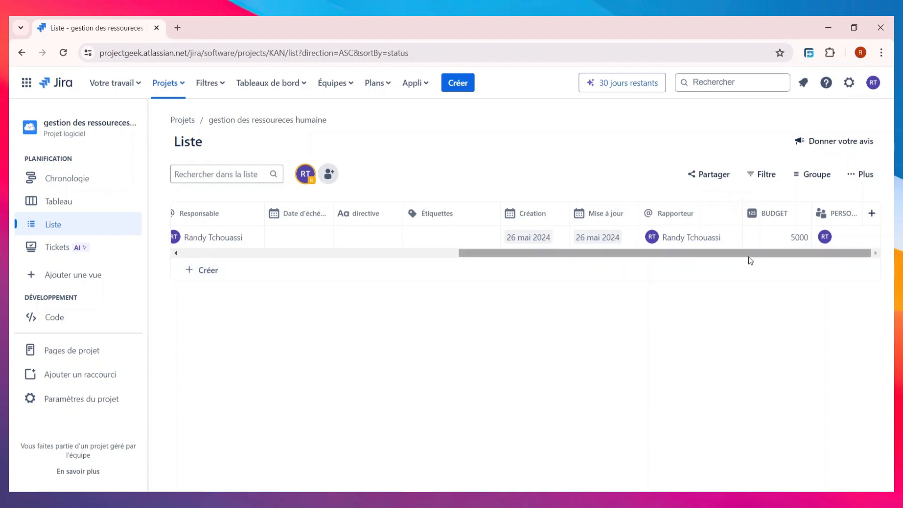
drag(750, 254, 547, 269)
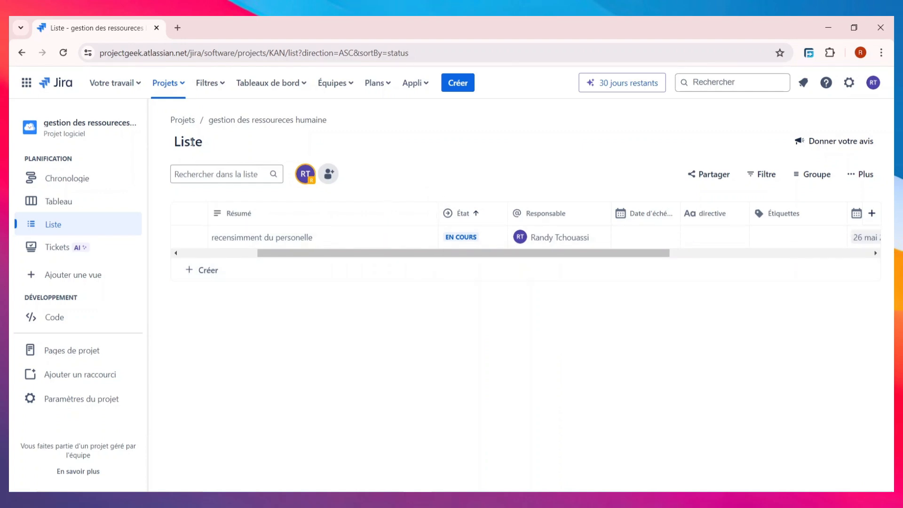
click(205, 280)
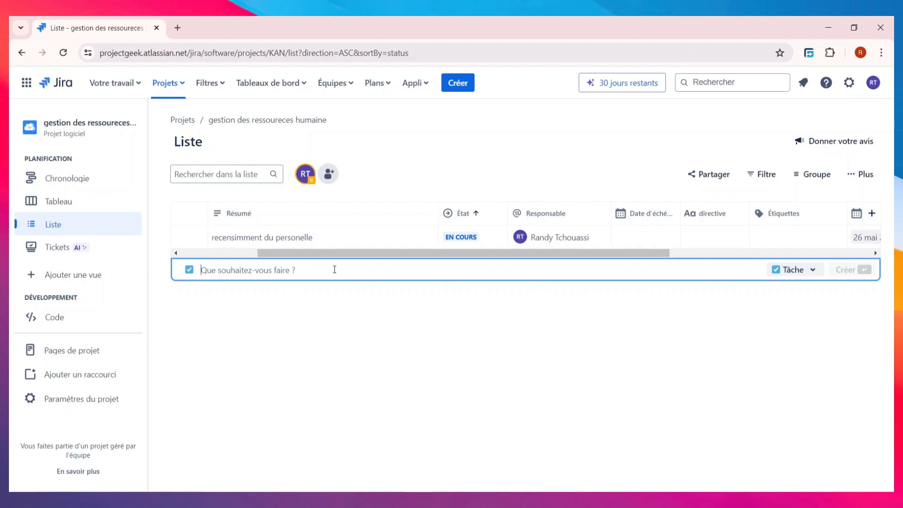
click(315, 314)
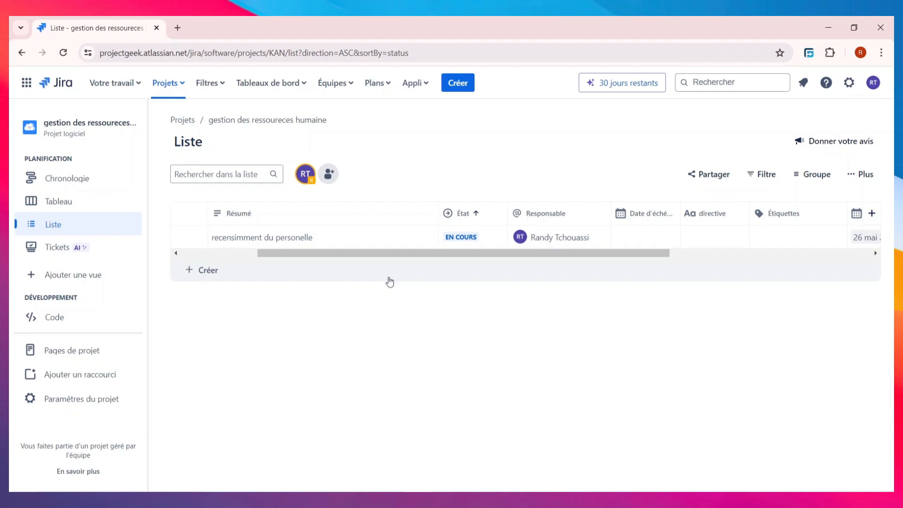
- Create a team named 'RESSOURCE HUMAINE' that anyone can join without approval
click(346, 89)
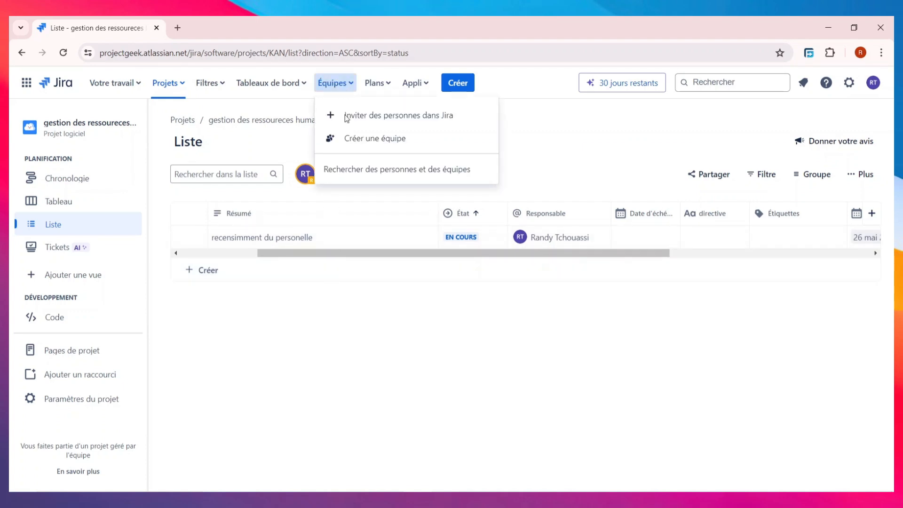
click(402, 138)
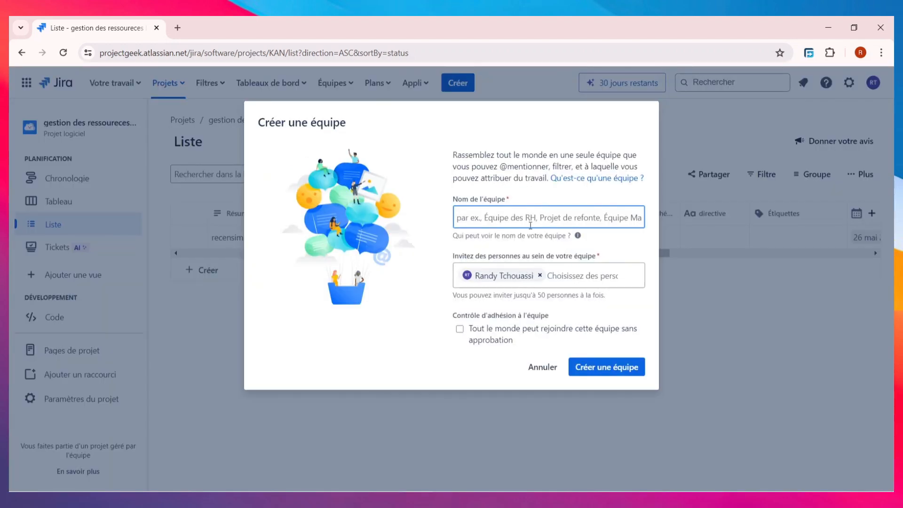
text(RES)
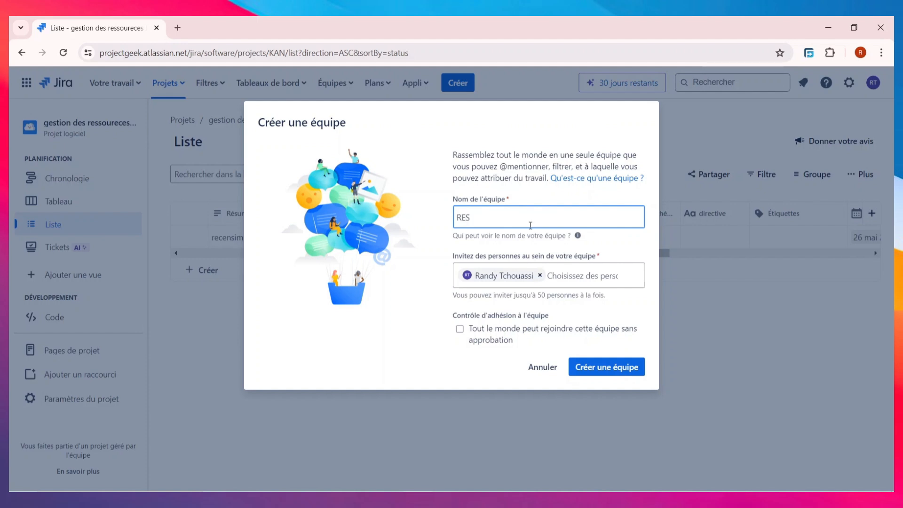
text(SOURCE HUMAINE)
click(460, 329)
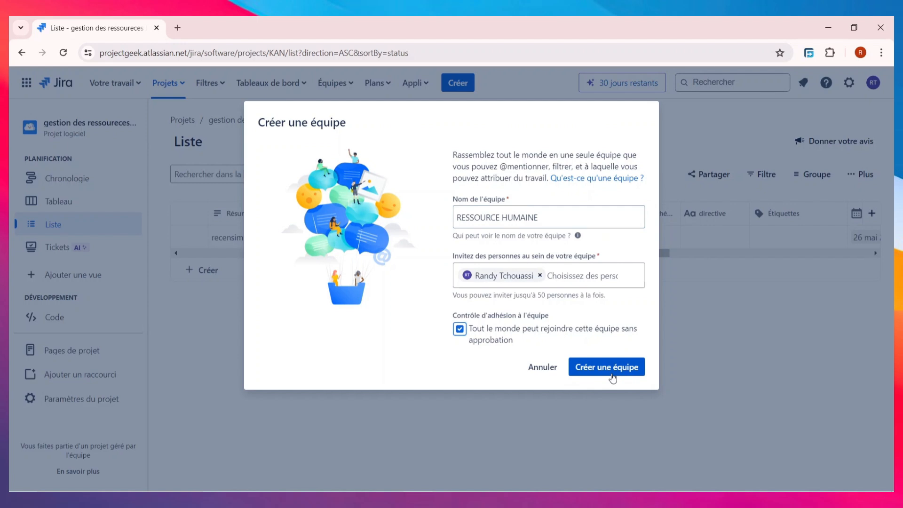
click(611, 374)
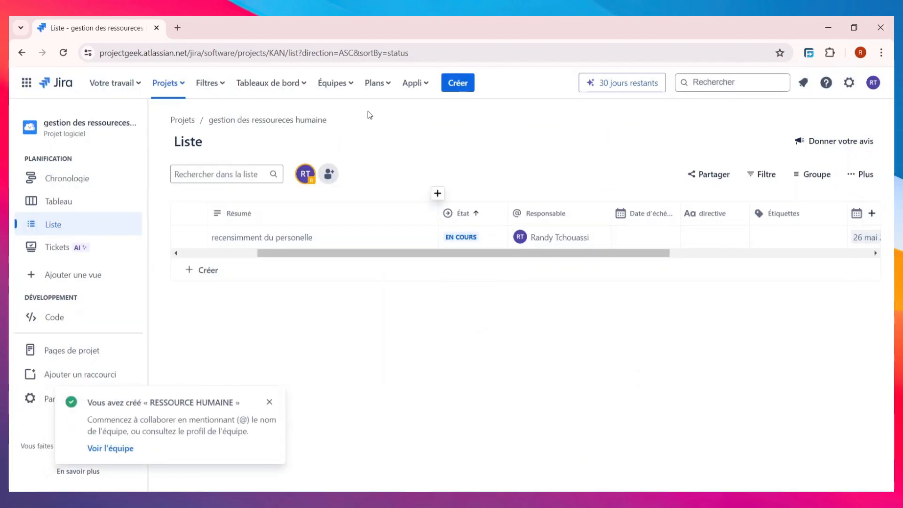
- Invite one new person to the Jira site by entering their e-mail address and sending the invitation
click(344, 88)
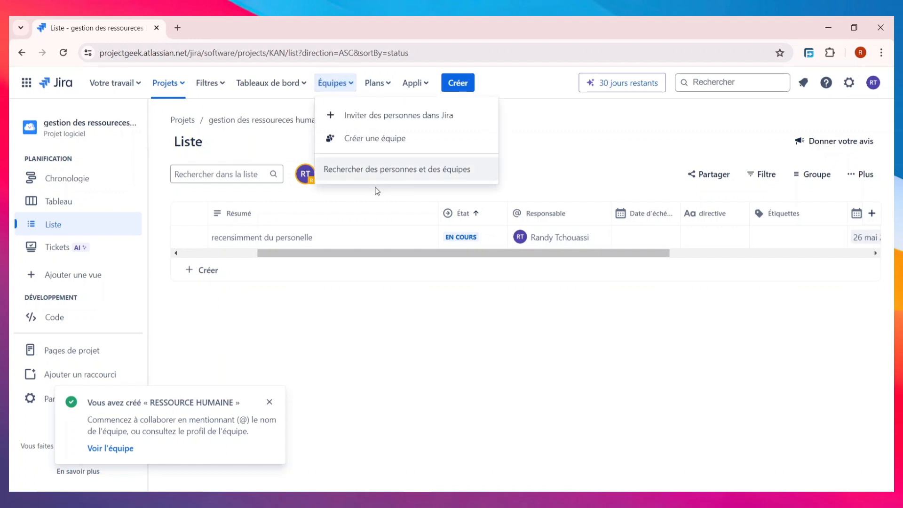
click(404, 126)
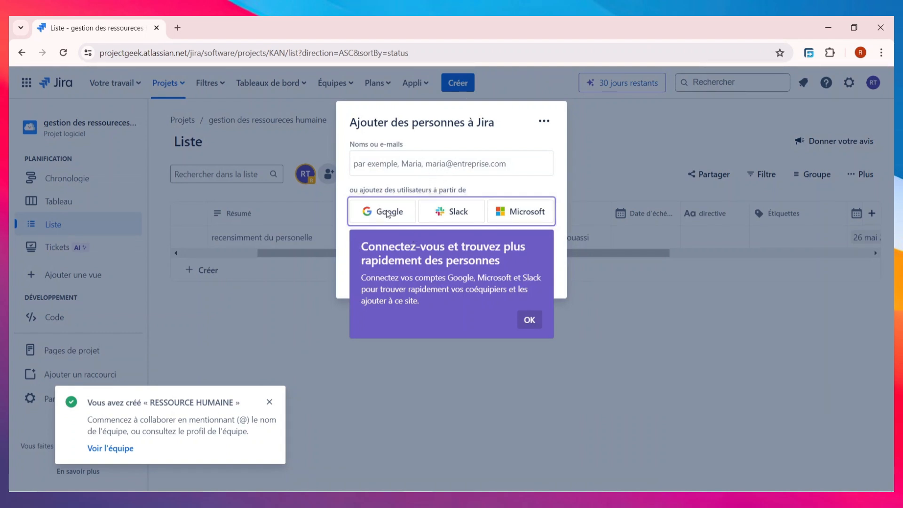
click(529, 319)
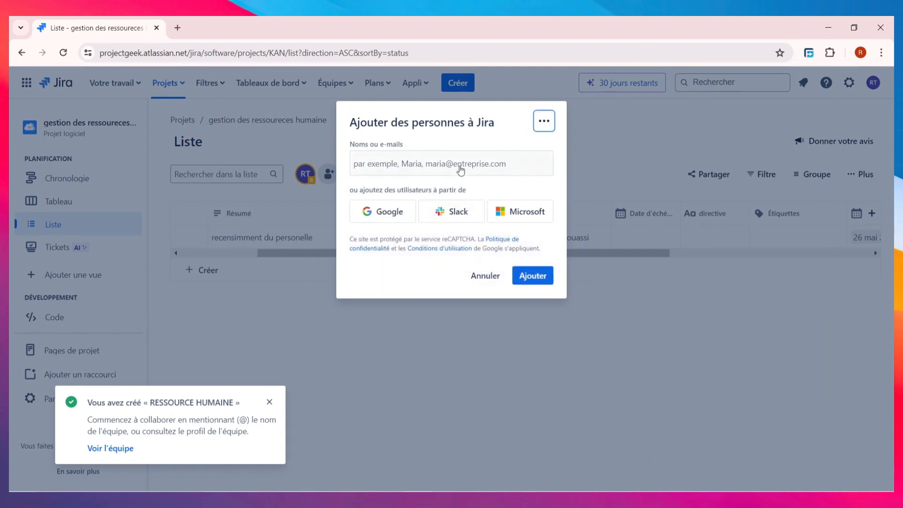
click(480, 174)
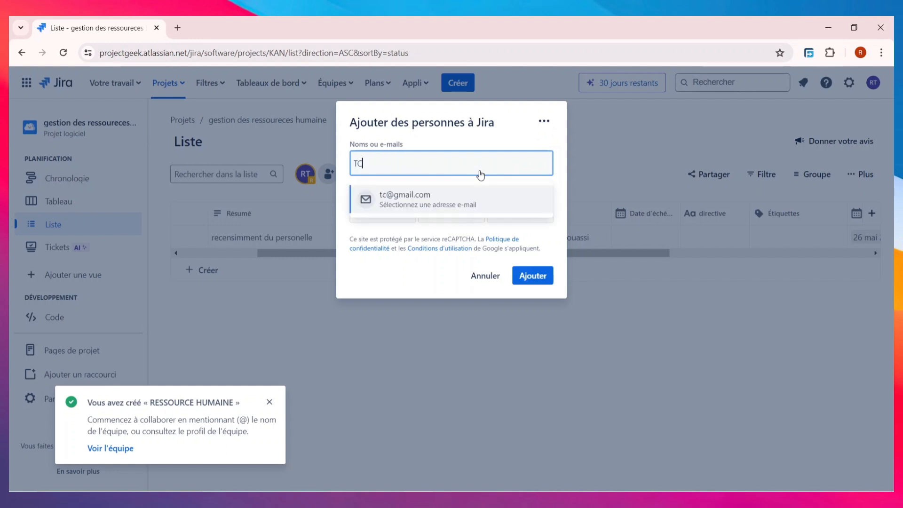
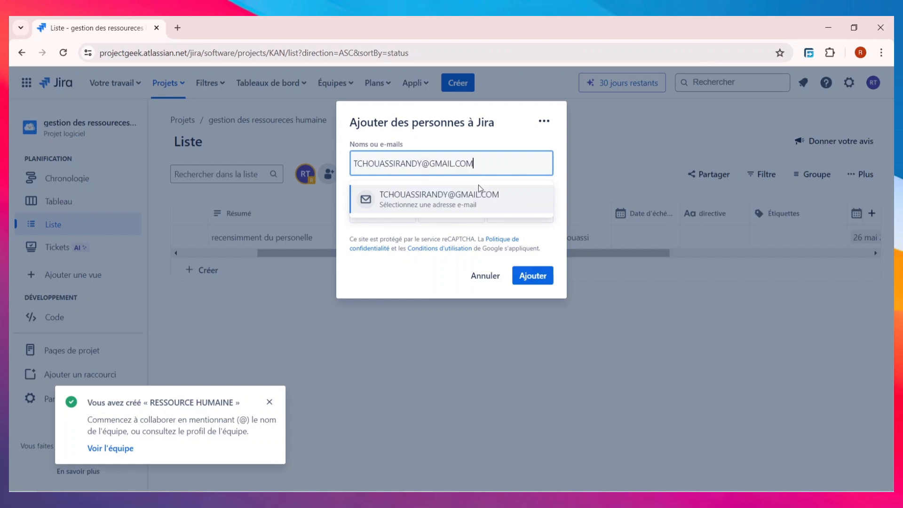
click(470, 199)
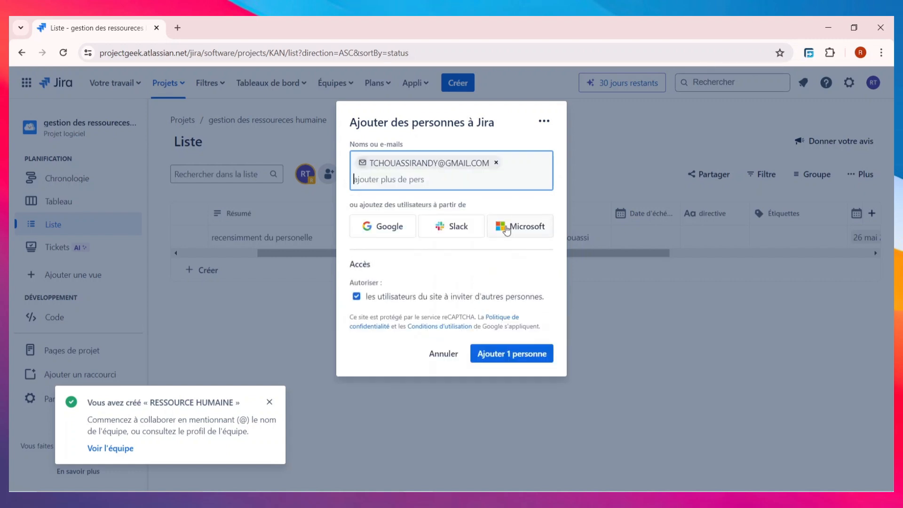
click(525, 360)
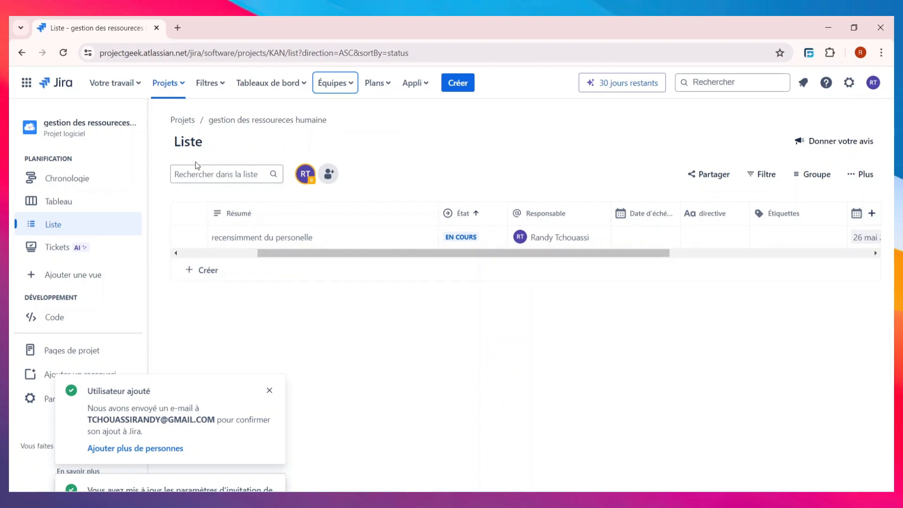
- Add the newly invited person to the RESSOURCE HUMAINE team, bringing it to 2 members
click(340, 86)
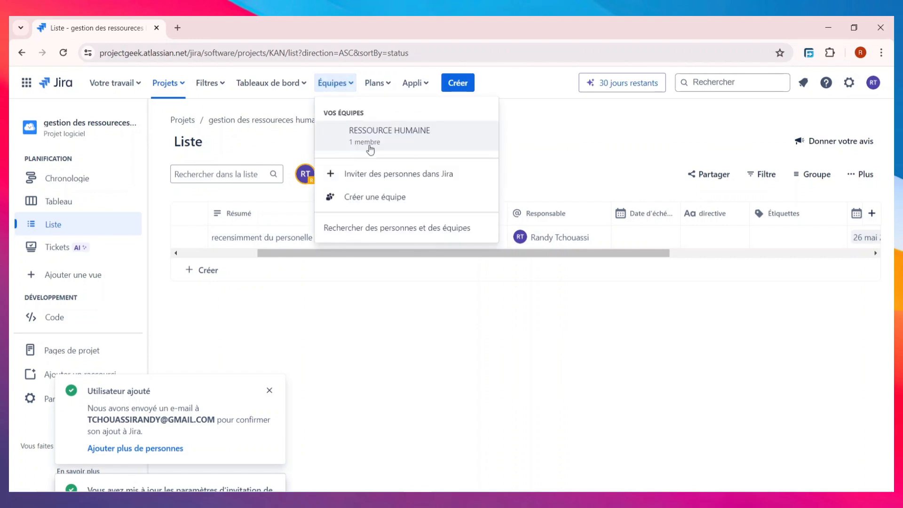
click(379, 142)
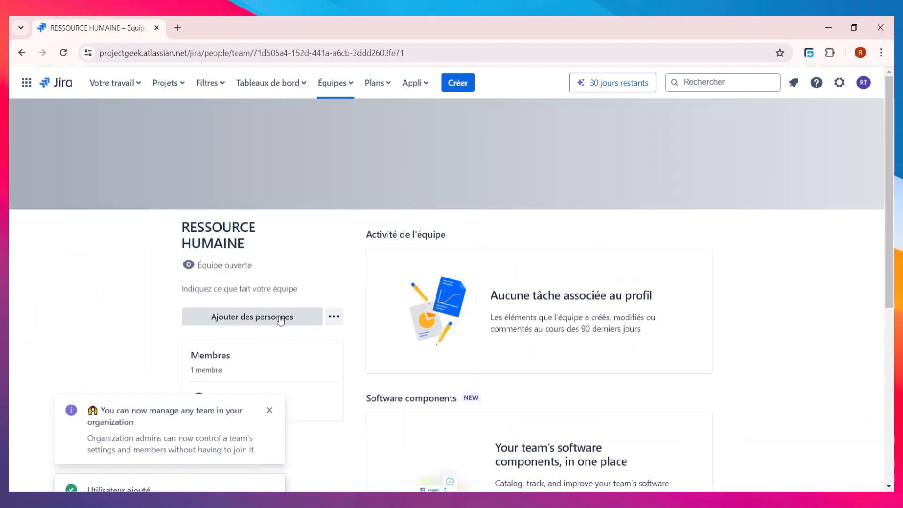
click(281, 320)
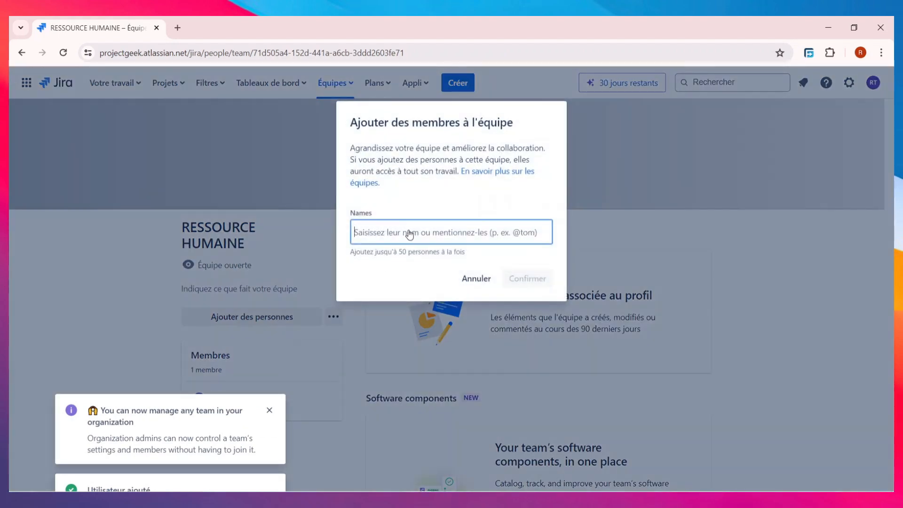
text(TC)
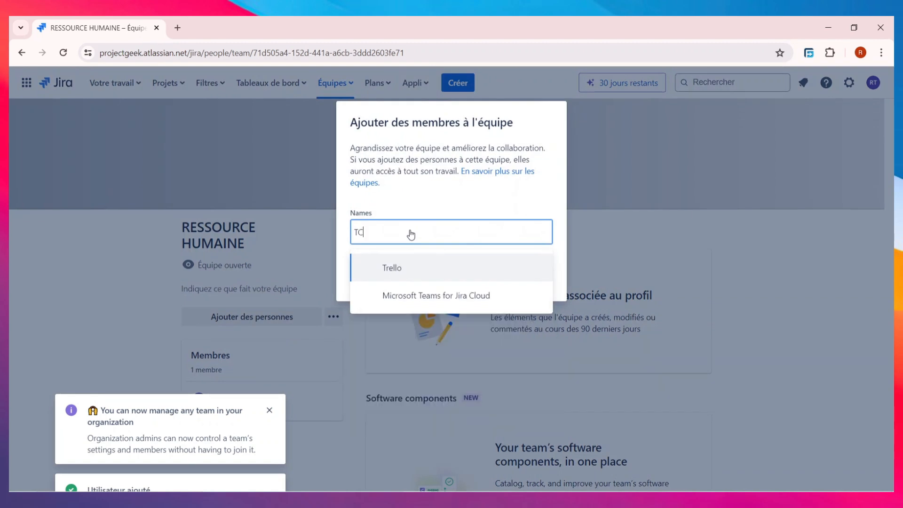
key(Return)
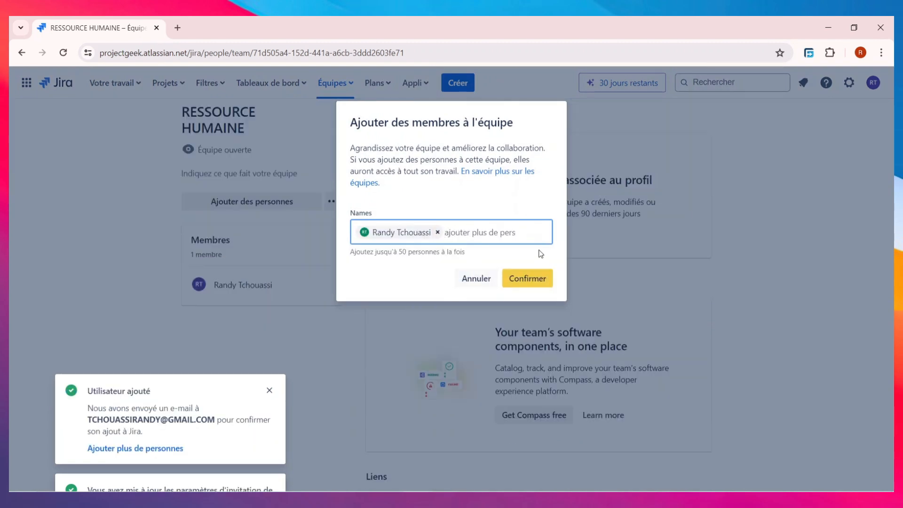
click(542, 284)
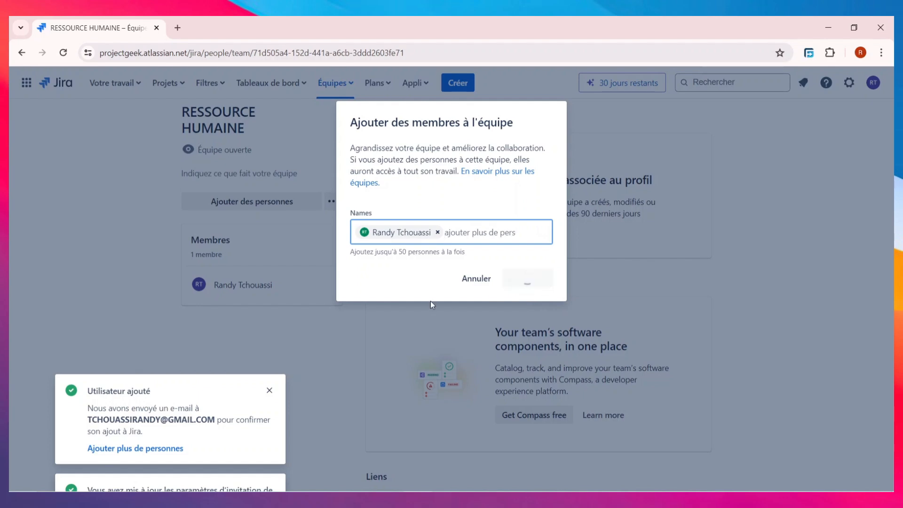
scroll(247, 356, down, 4)
scroll(264, 325, up, 3)
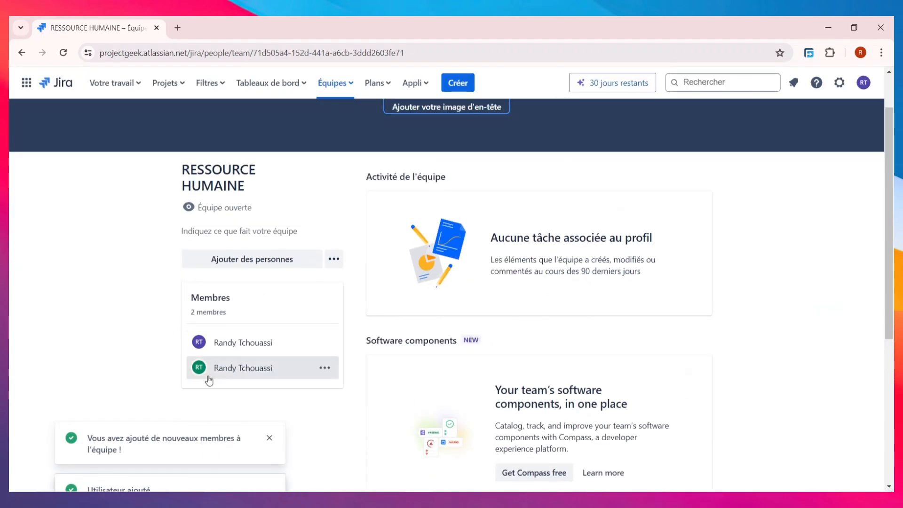
scroll(326, 292, up, 2)
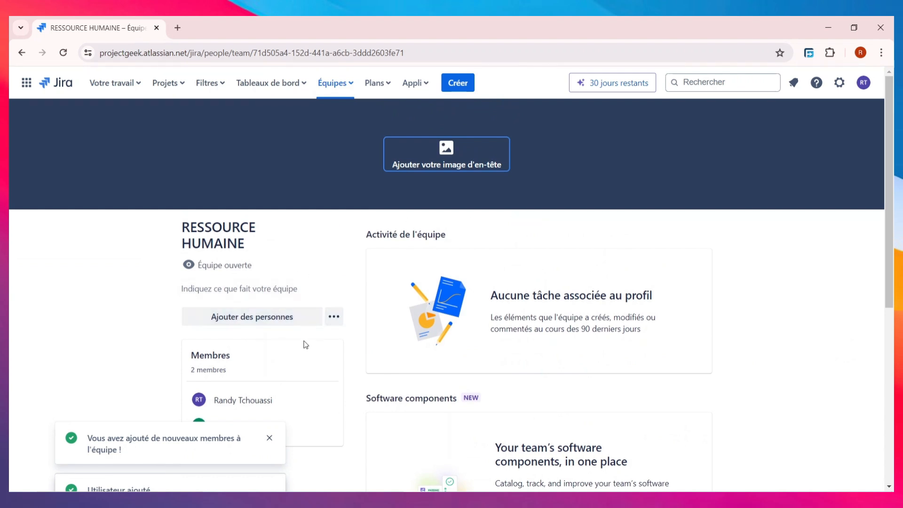
scroll(305, 345, down, 1)
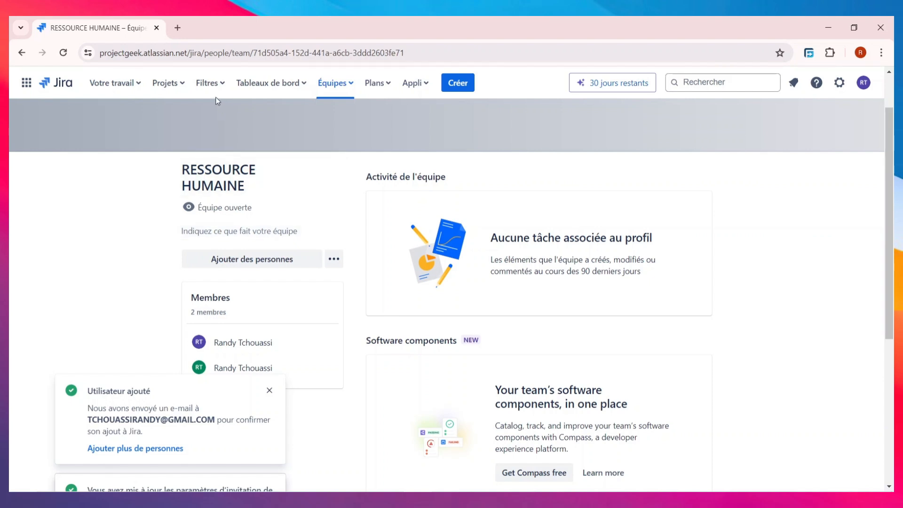
- Choose 'Créer un tableau de bord' from the Tableaux de bord menu
click(289, 90)
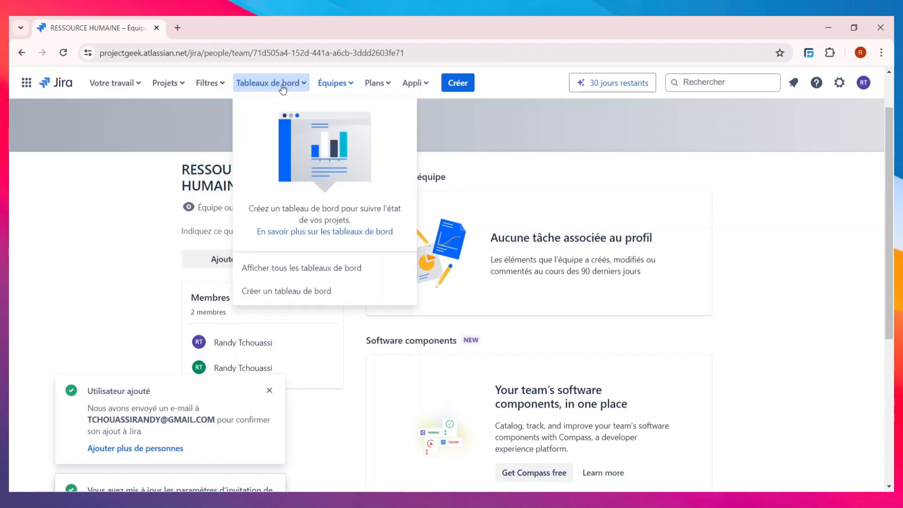
click(322, 295)
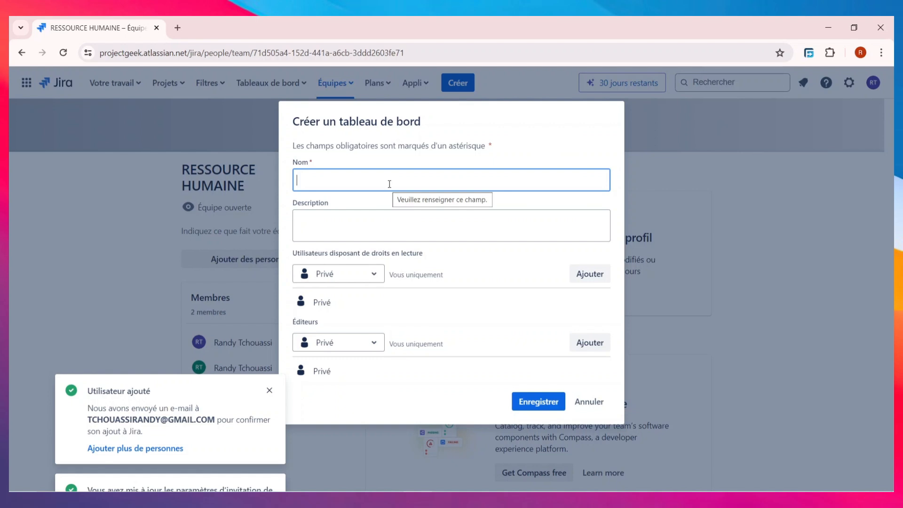
- Name the dashboard 'TABLEAUX DES RH' and share viewing with the HR project's Administrator role
text(TAB)
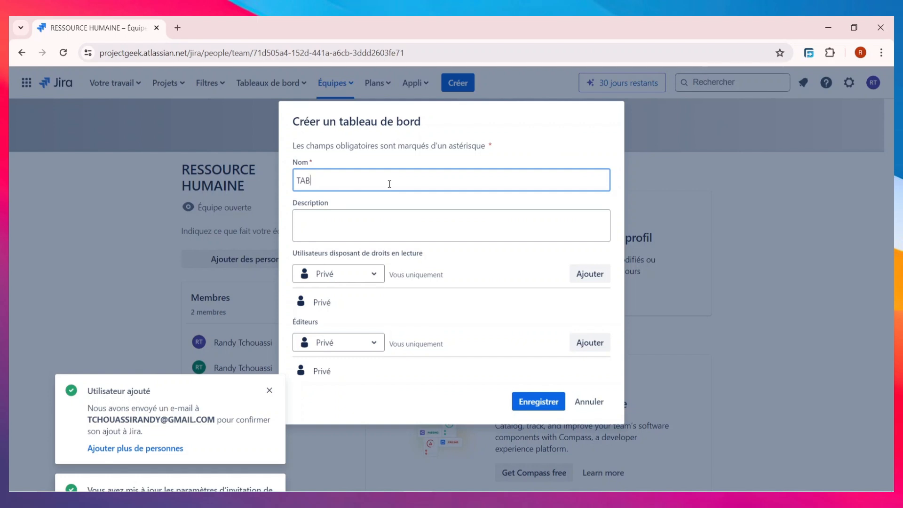
text(LEAUX DES RH)
click(375, 225)
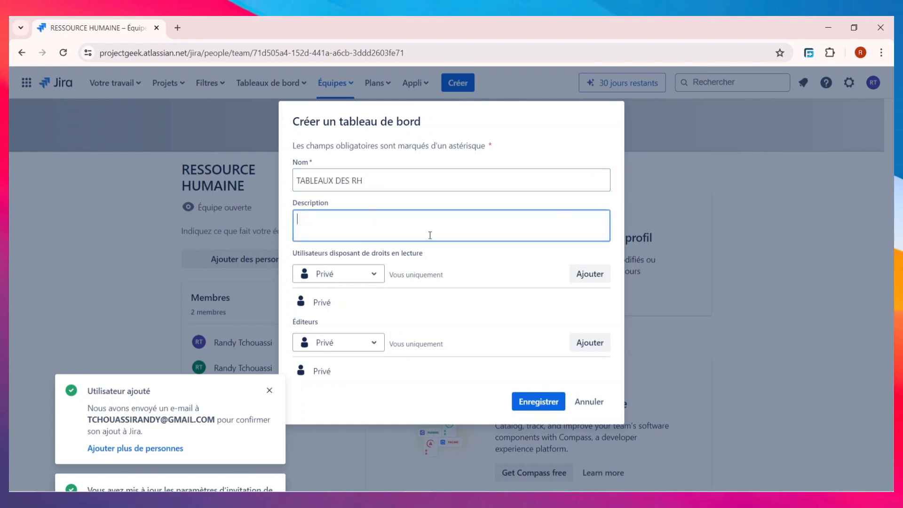
click(337, 277)
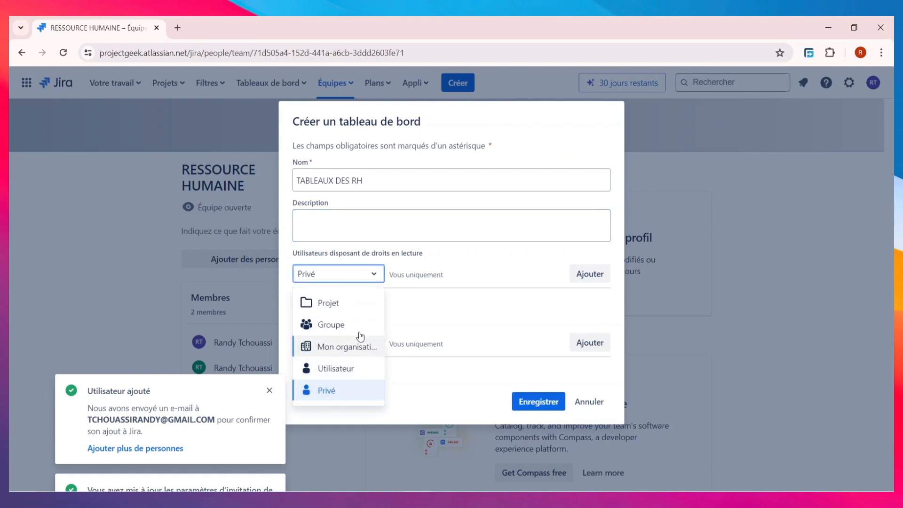
click(329, 303)
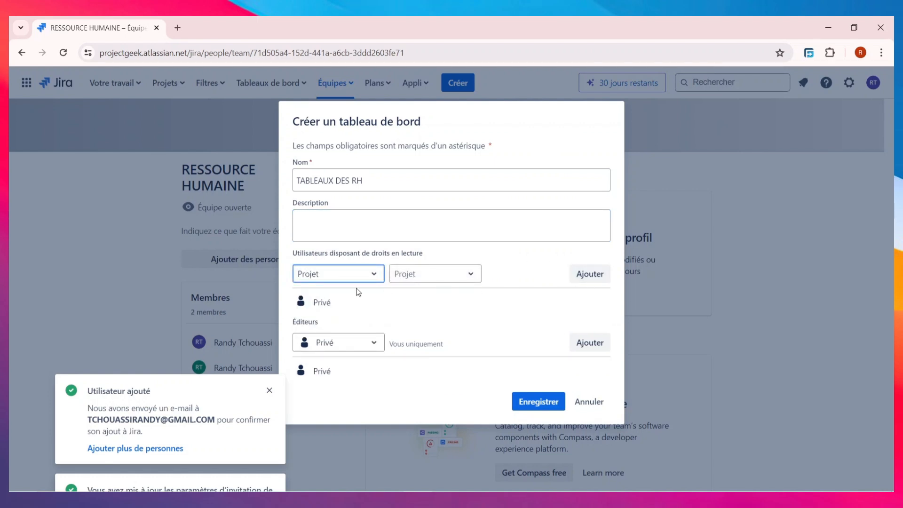
click(447, 277)
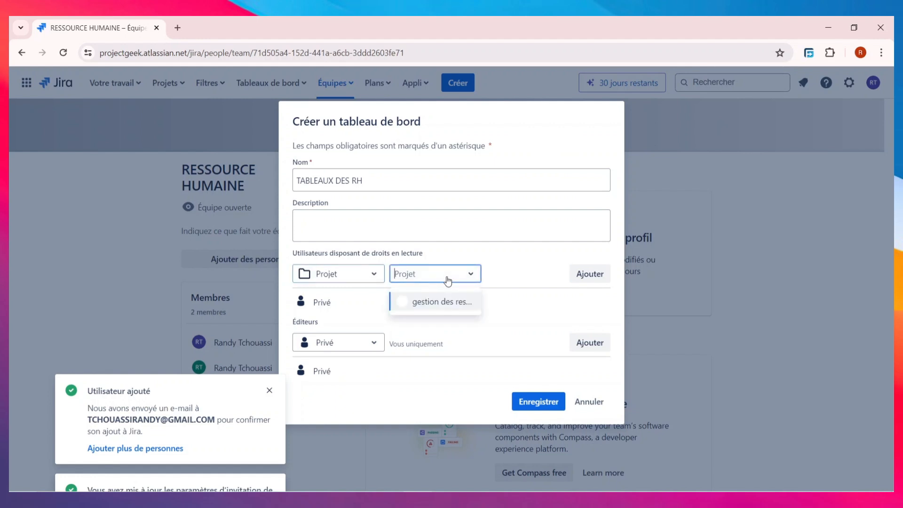
click(454, 306)
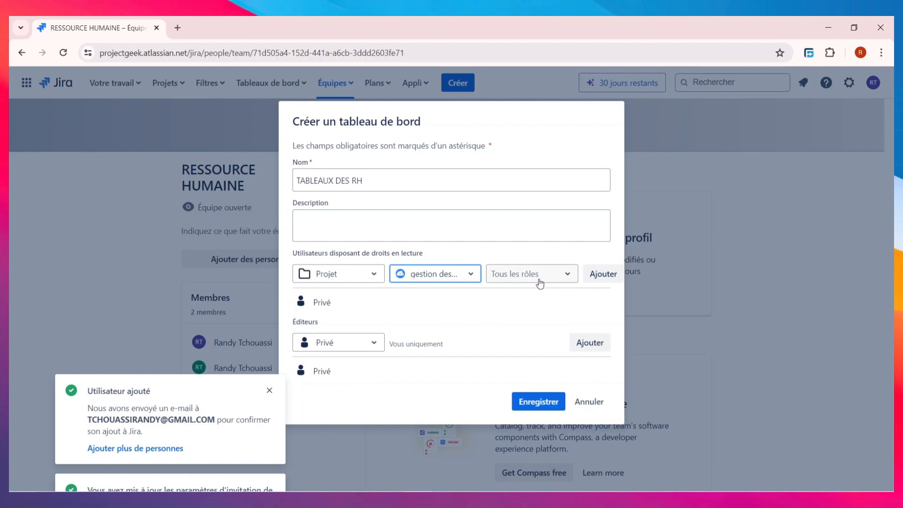
click(515, 279)
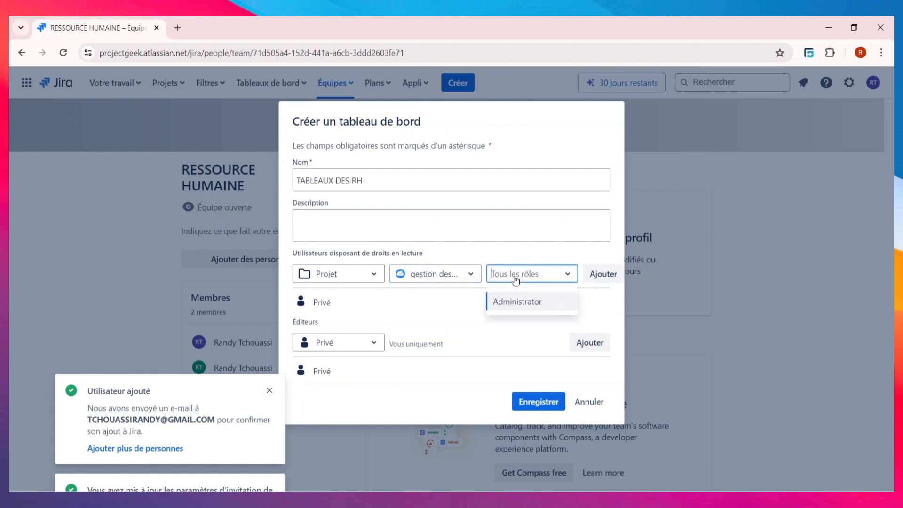
click(526, 303)
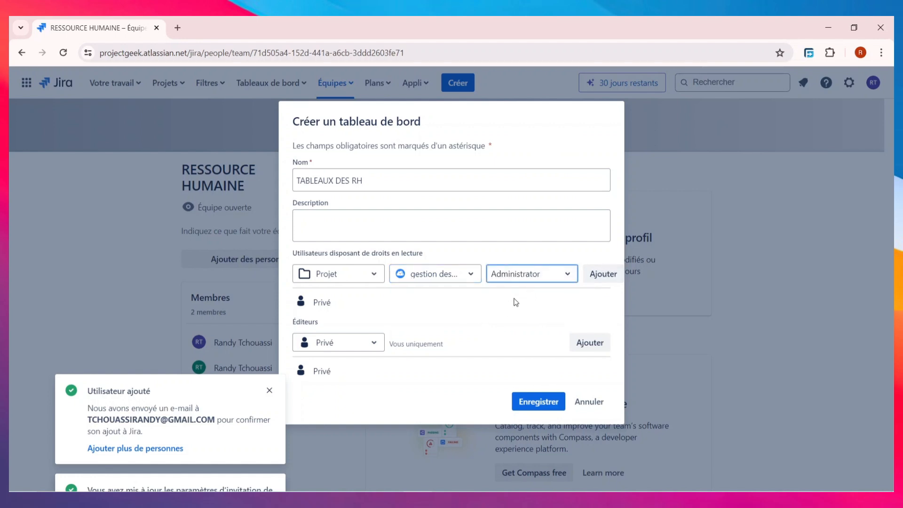
click(602, 275)
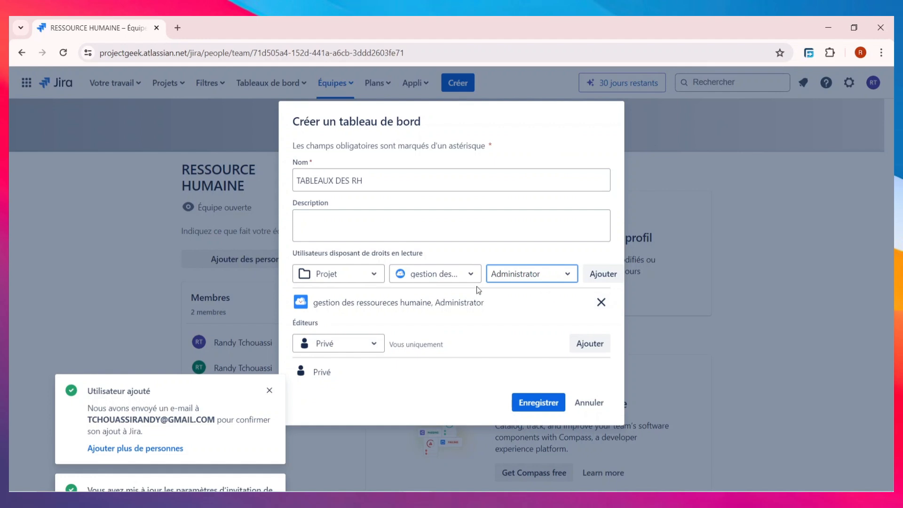
- Keep editing rights private and save the new dashboard
click(365, 342)
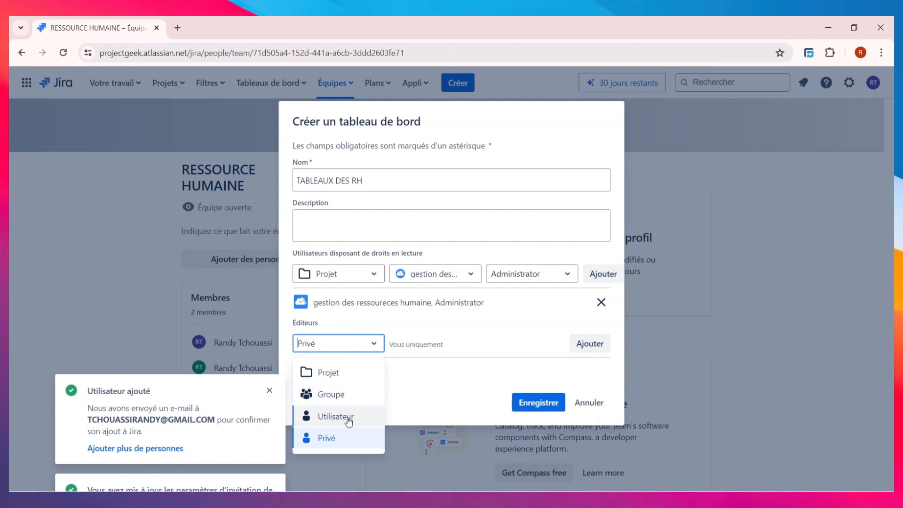
click(454, 387)
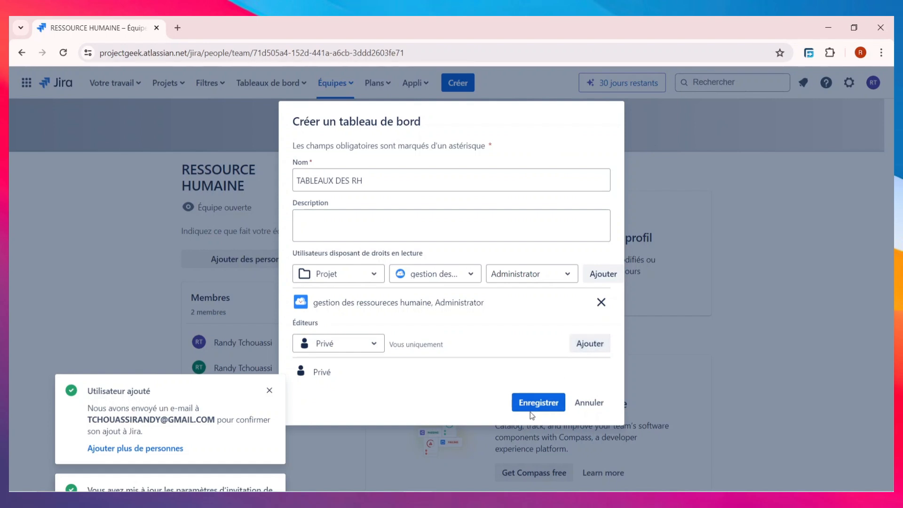
click(539, 403)
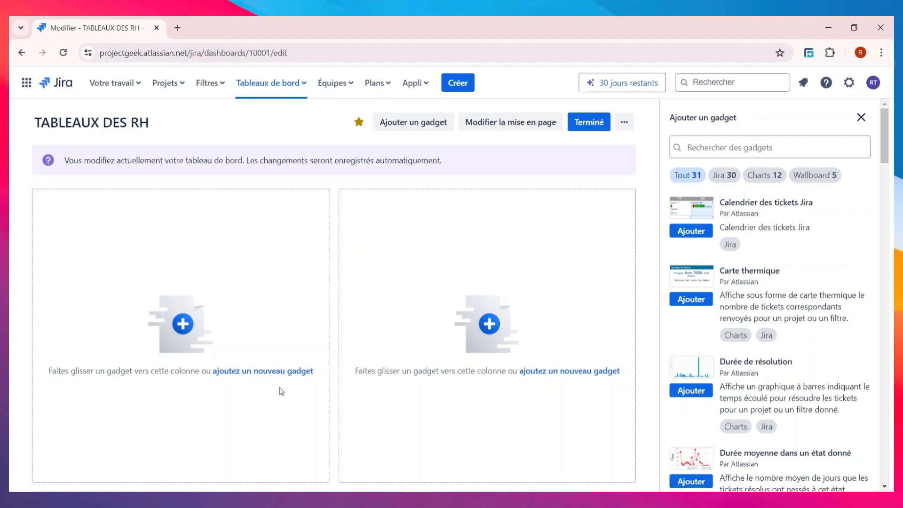
click(254, 374)
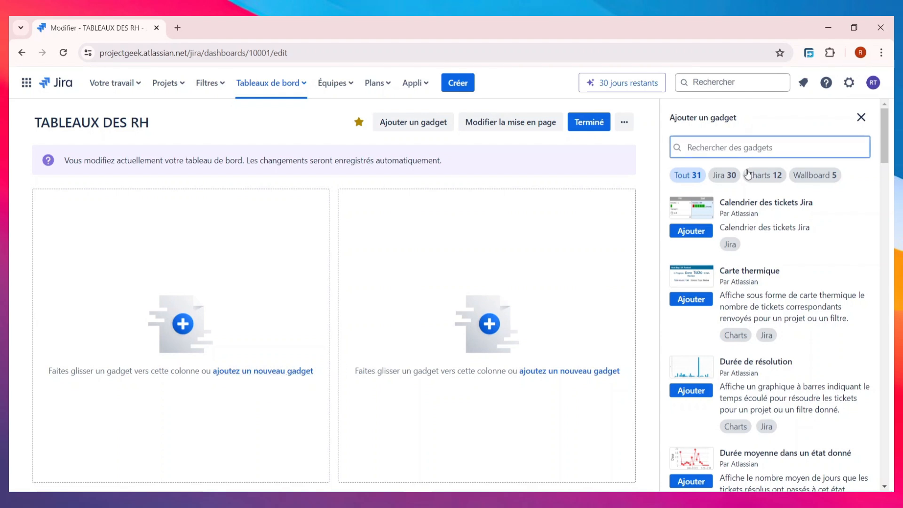
scroll(759, 263, down, 10)
scroll(751, 273, up, 5)
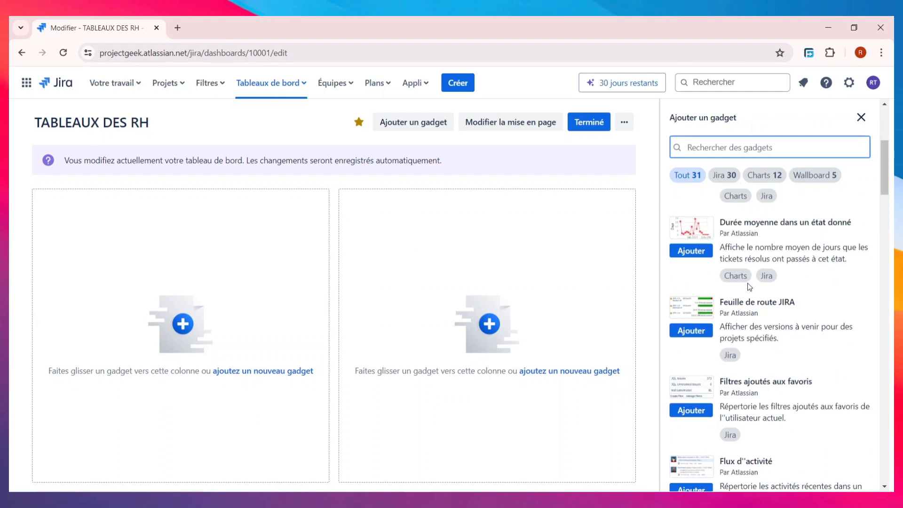
scroll(749, 286, up, 5)
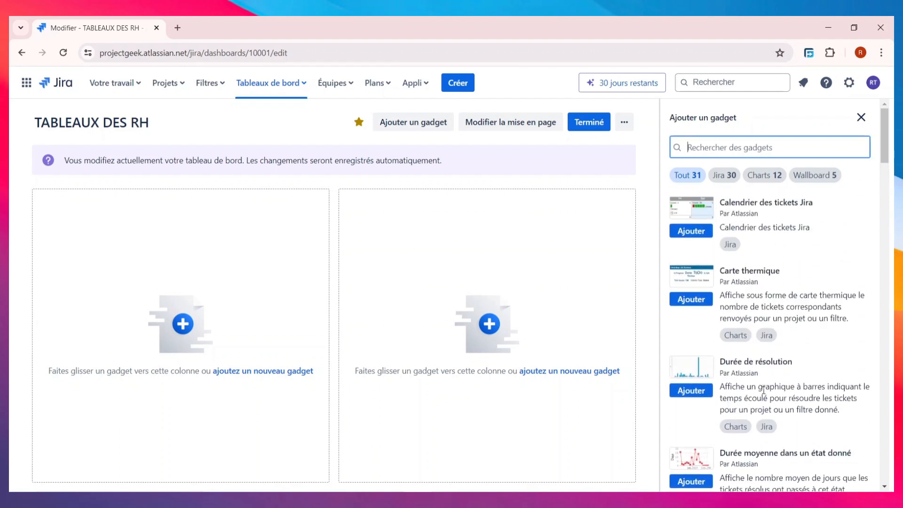
scroll(735, 362, down, 3)
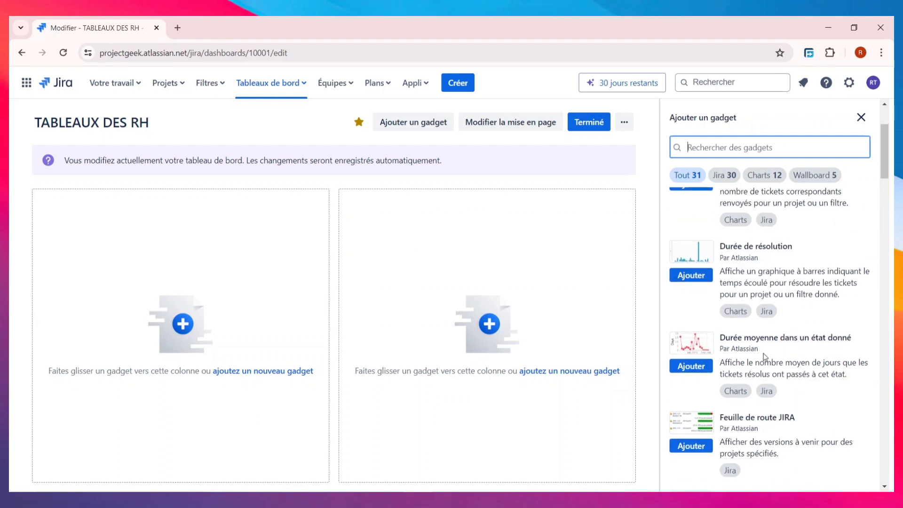
scroll(736, 350, down, 3)
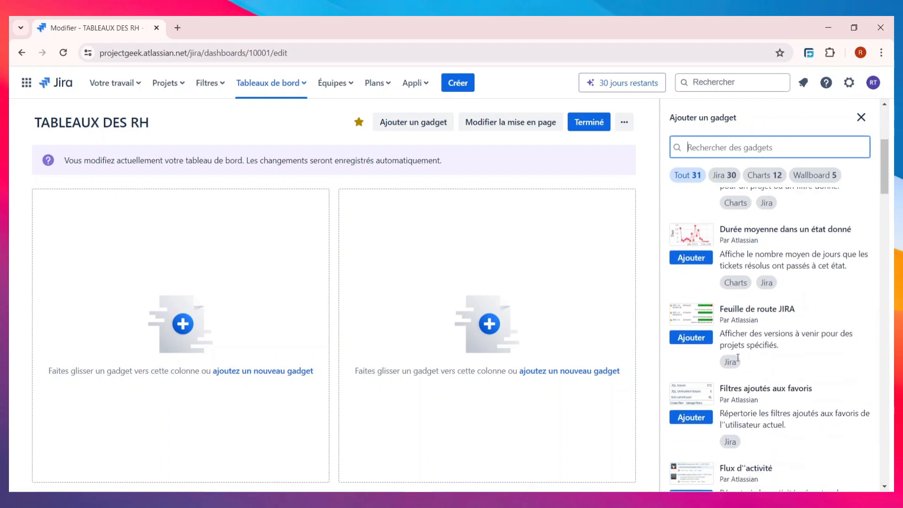
scroll(742, 357, down, 3)
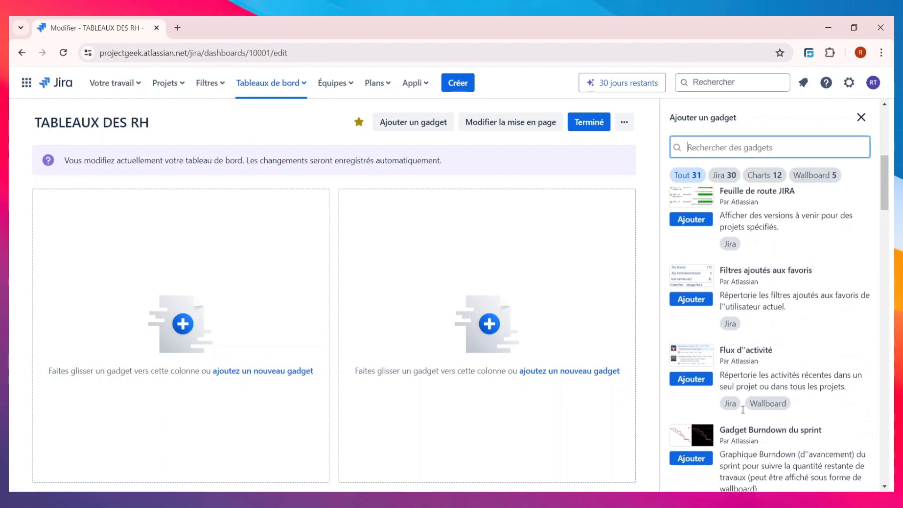
scroll(745, 384, down, 3)
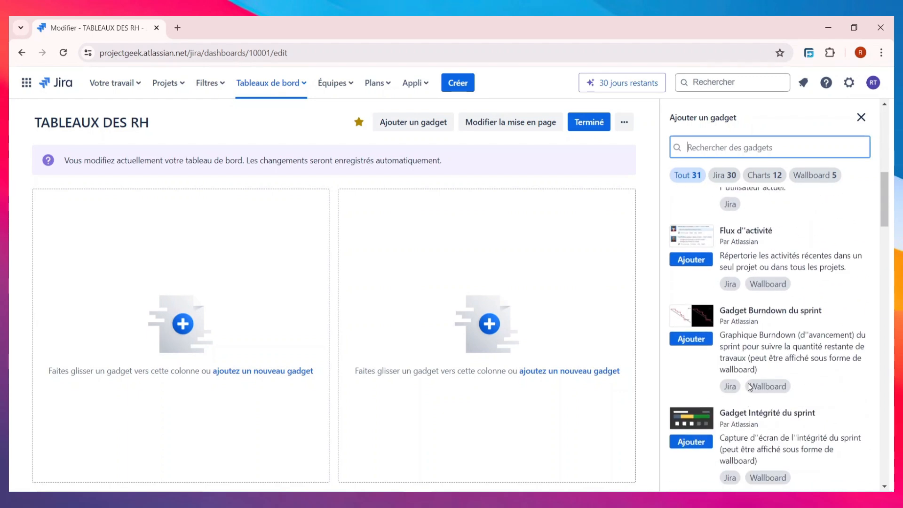
scroll(795, 414, up, 9)
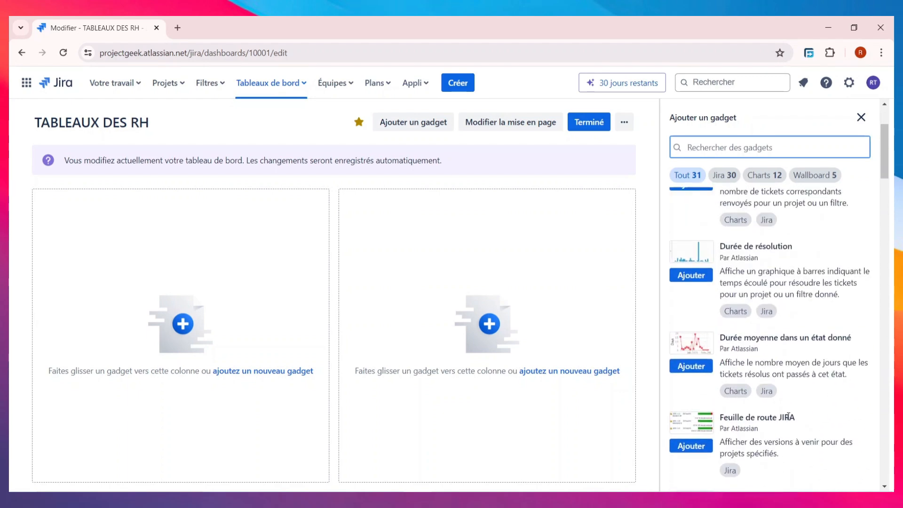
scroll(760, 380, up, 3)
scroll(760, 380, down, 3)
- Add the average-time-in-status gadget for gestion des ressoureces humaine, tracking the In Progress state
click(700, 369)
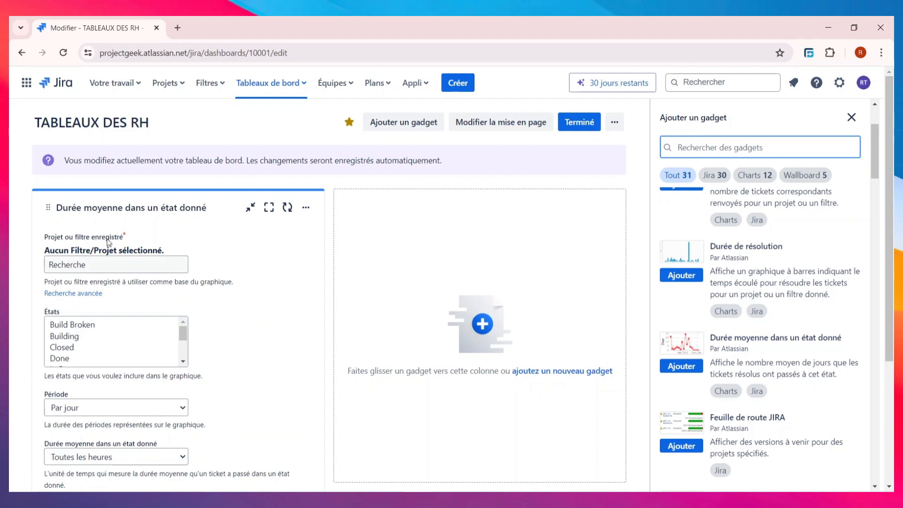
click(129, 265)
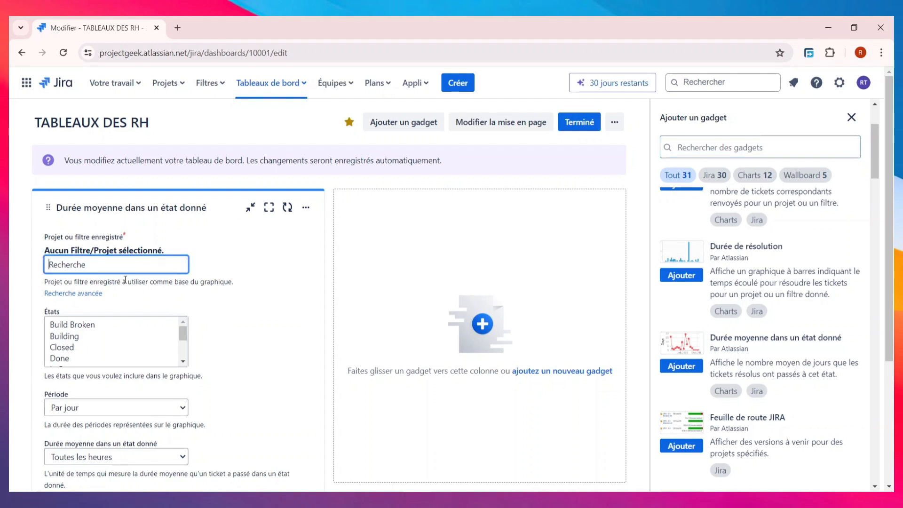
text(RES)
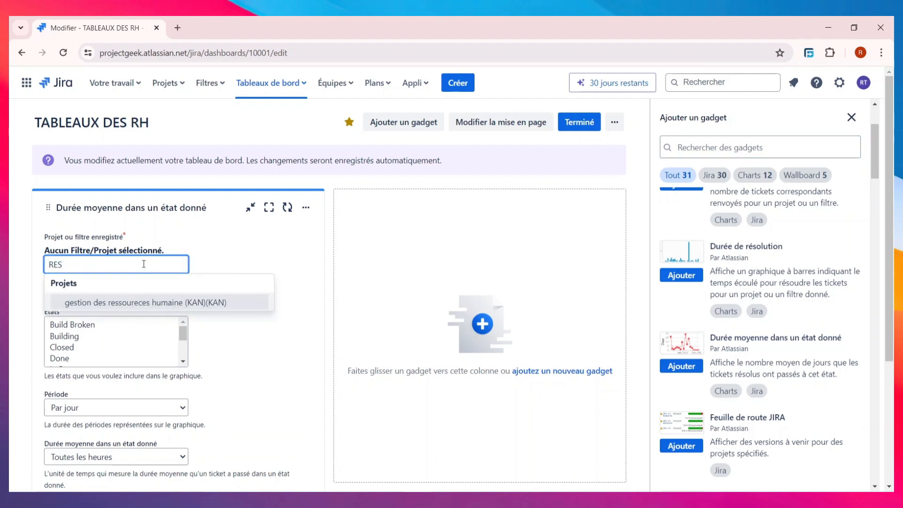
click(142, 302)
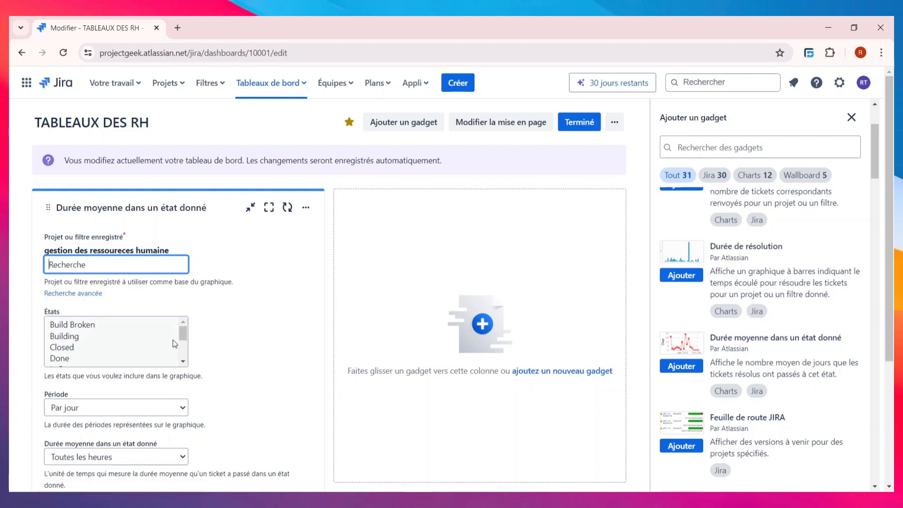
scroll(141, 316, down, 1)
scroll(104, 283, up, 1)
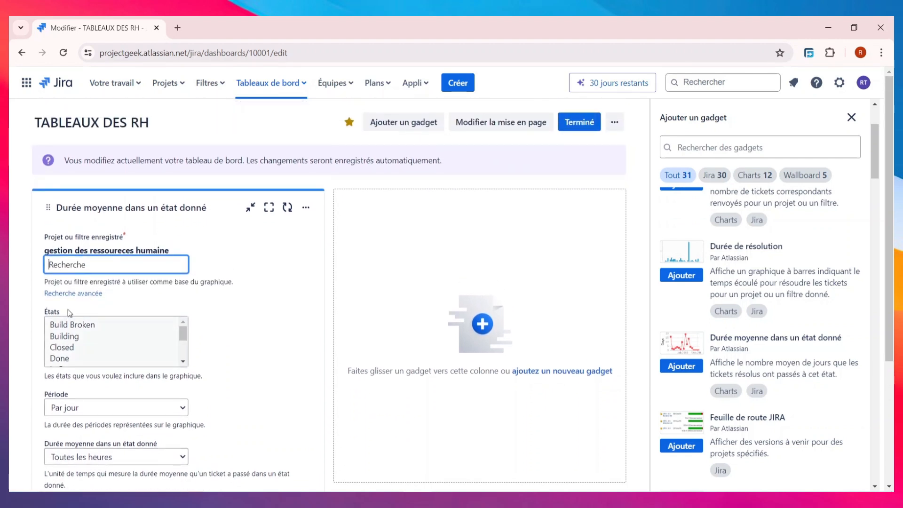
mouse_move(181, 334)
mouse_down()
mouse_move(182, 350)
mouse_move(182, 338)
mouse_up()
click(63, 333)
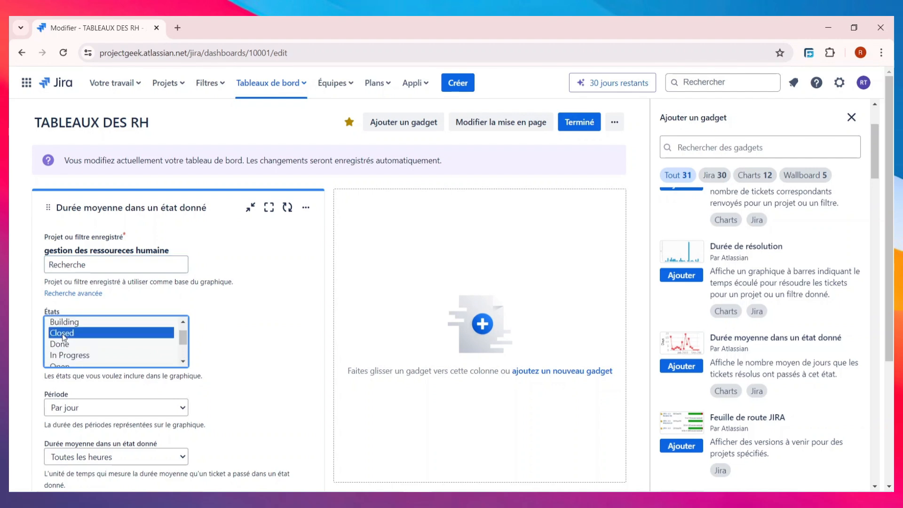
click(69, 347)
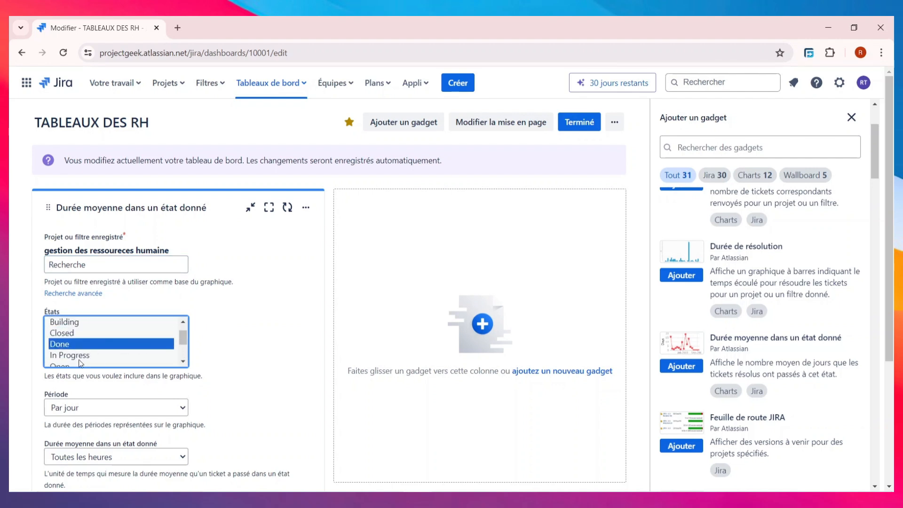
click(79, 357)
- Keep a daily period over 30 days, set hourly refresh, and save the gadget
scroll(87, 360, down, 2)
scroll(155, 409, down, 4)
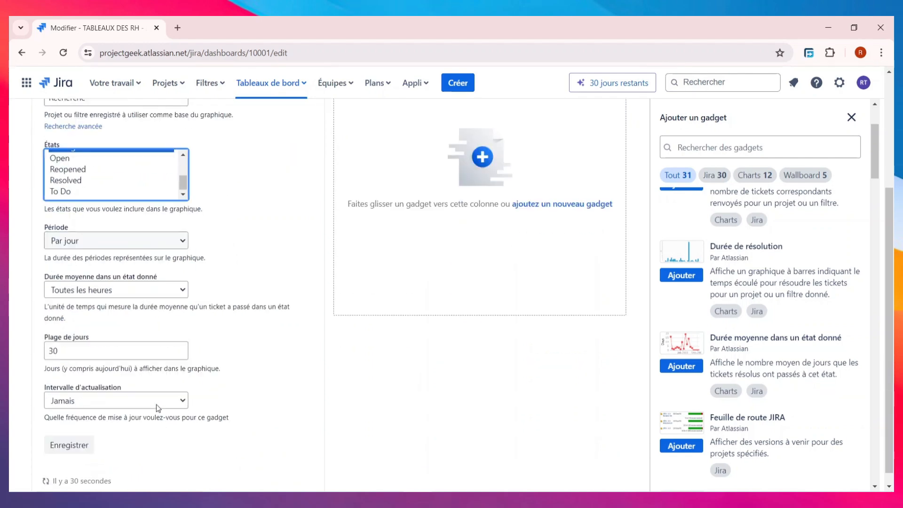
click(146, 241)
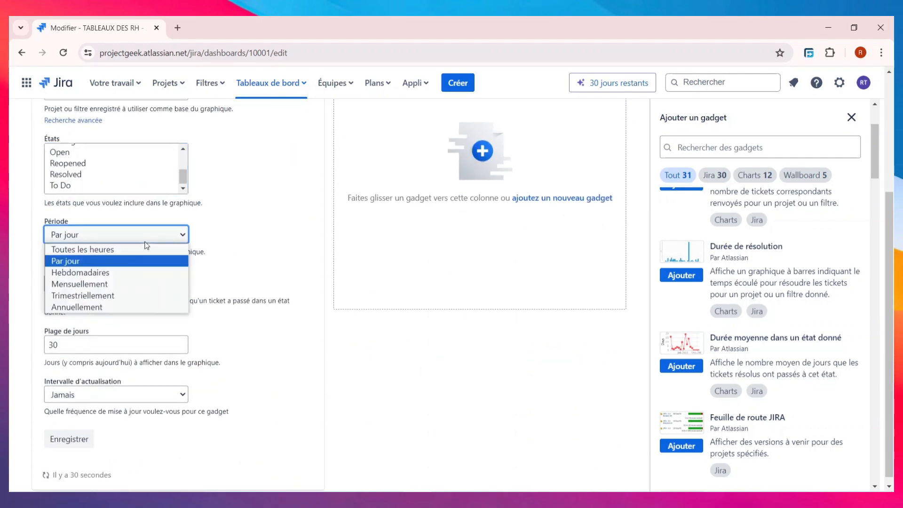
click(118, 260)
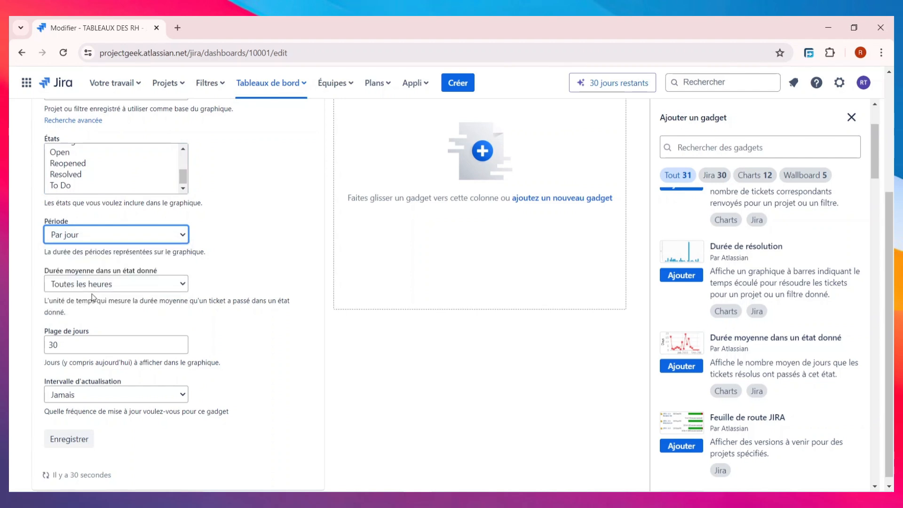
click(127, 344)
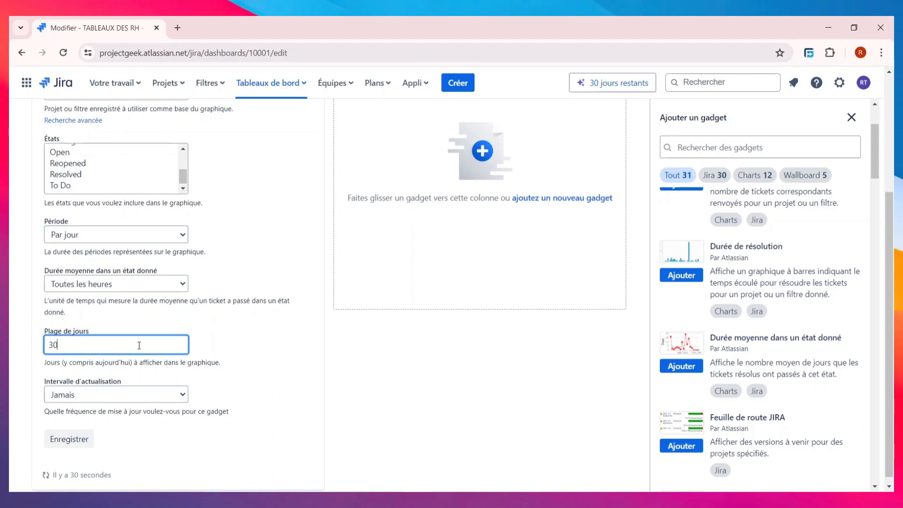
scroll(140, 345, down, 1)
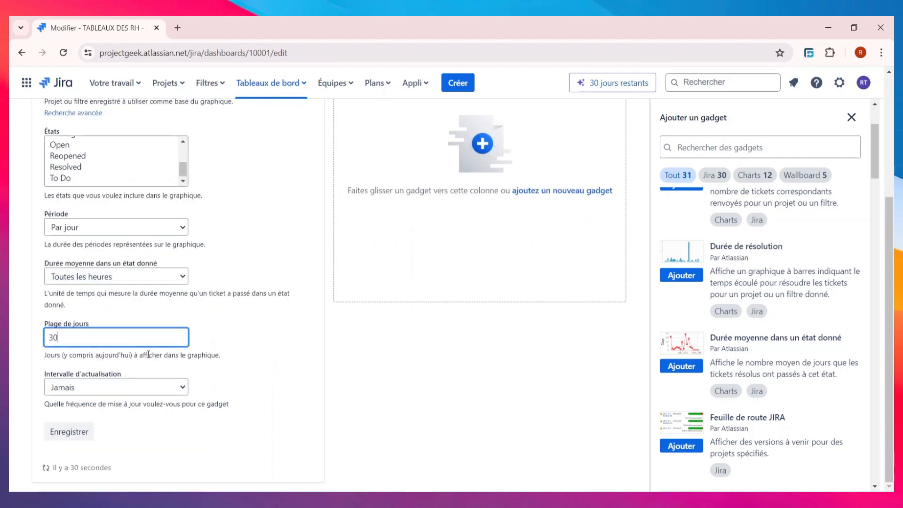
click(129, 385)
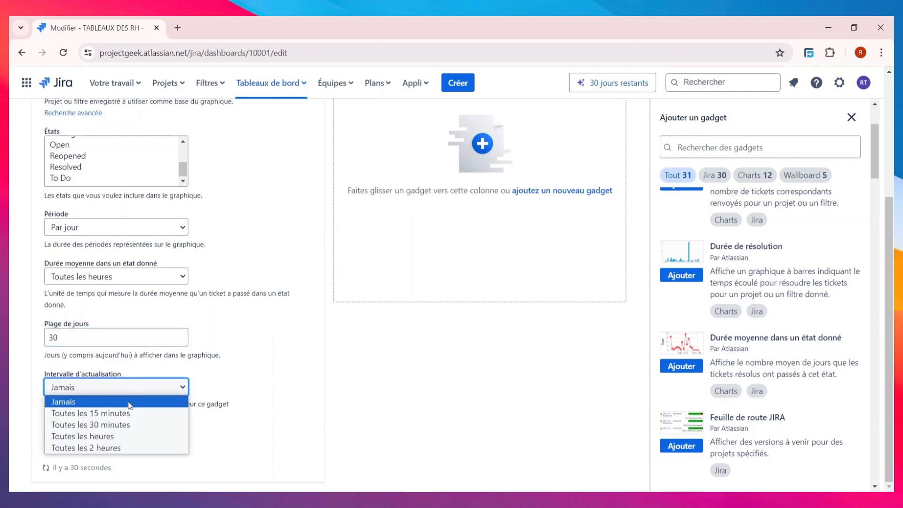
click(123, 437)
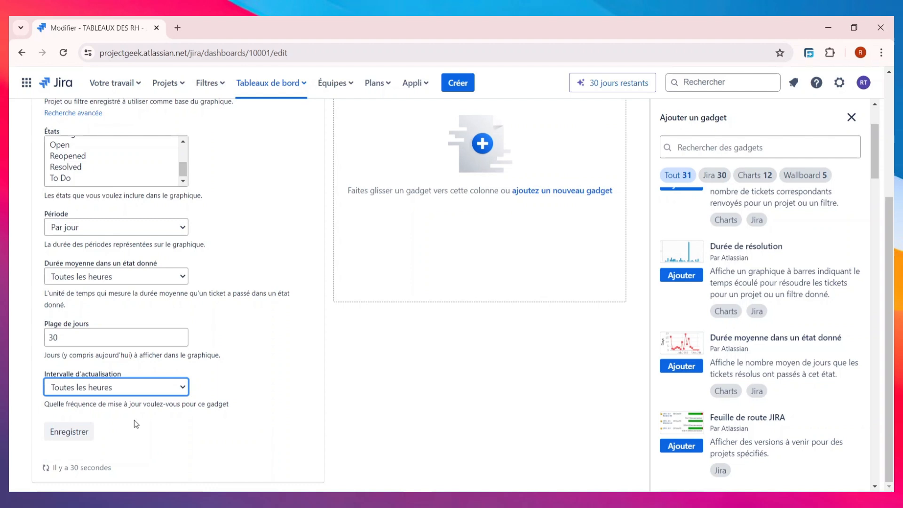
click(86, 433)
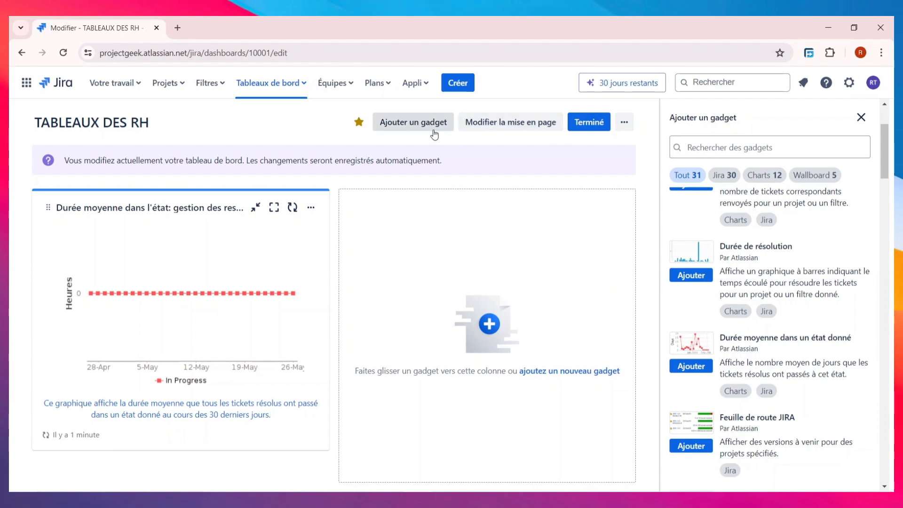
- Show the dashboard's column layout options, with the two-column layout selected
scroll(805, 353, down, 10)
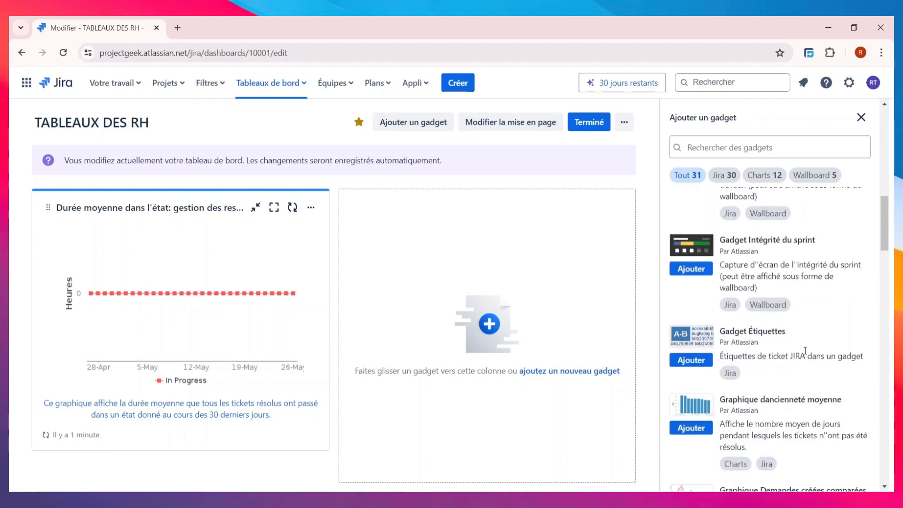
scroll(805, 351, down, 10)
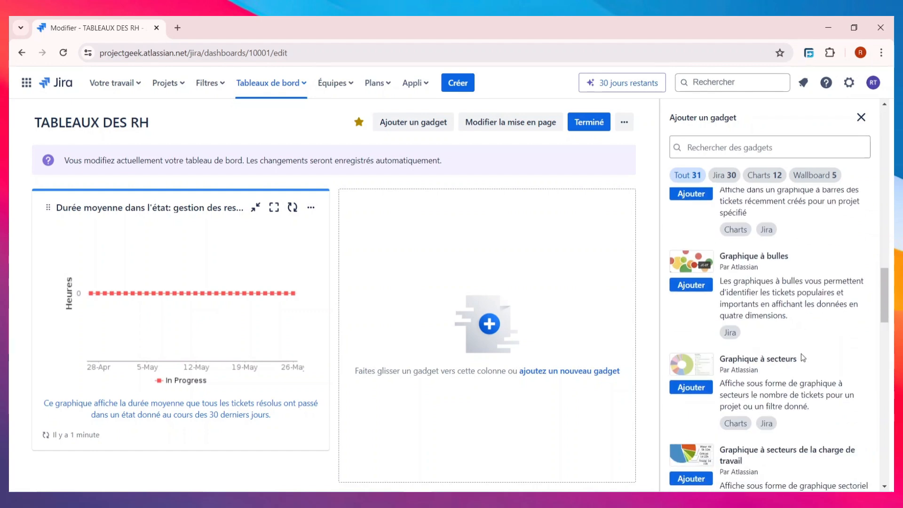
scroll(802, 358, up, 8)
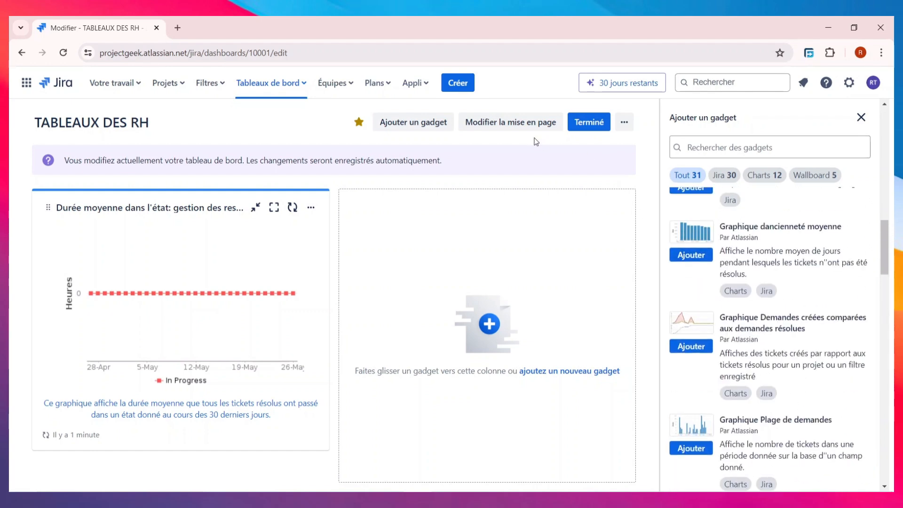
click(517, 124)
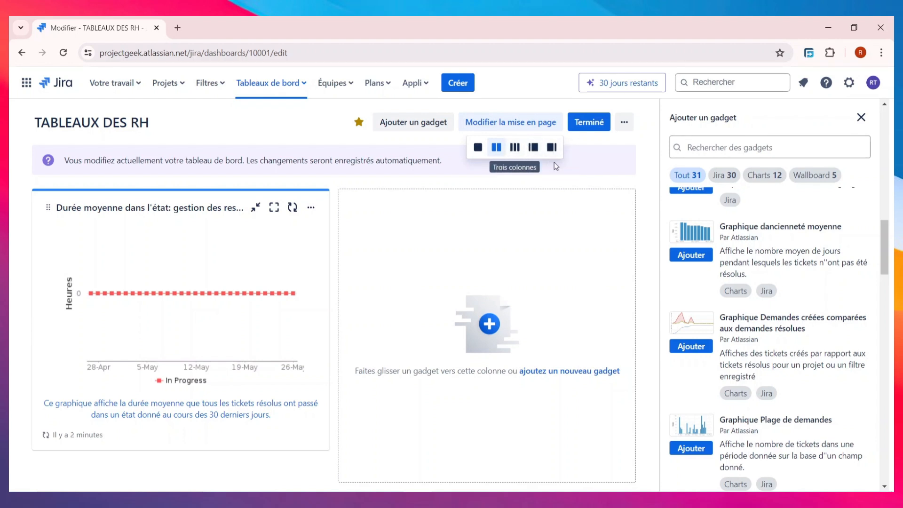
- Review the dashboard's 'Renommer ou partager' dialog, then cancel without changes
click(624, 123)
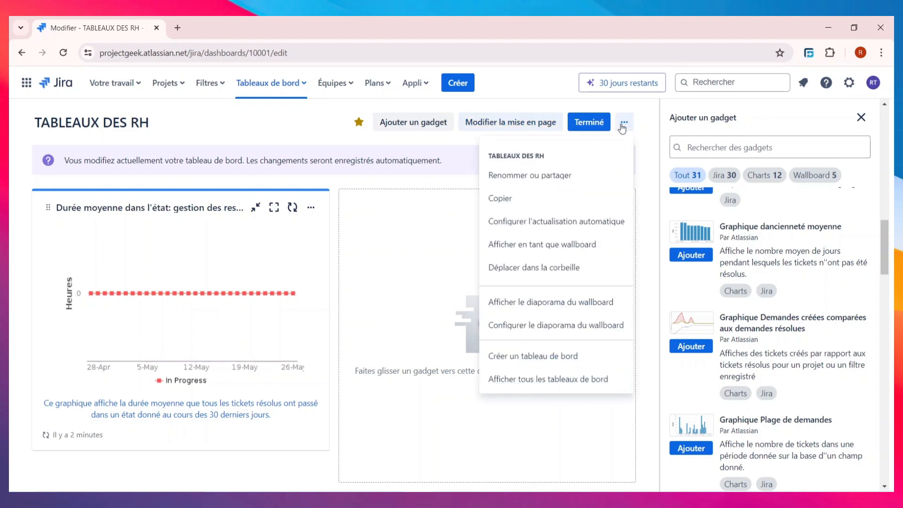
click(397, 209)
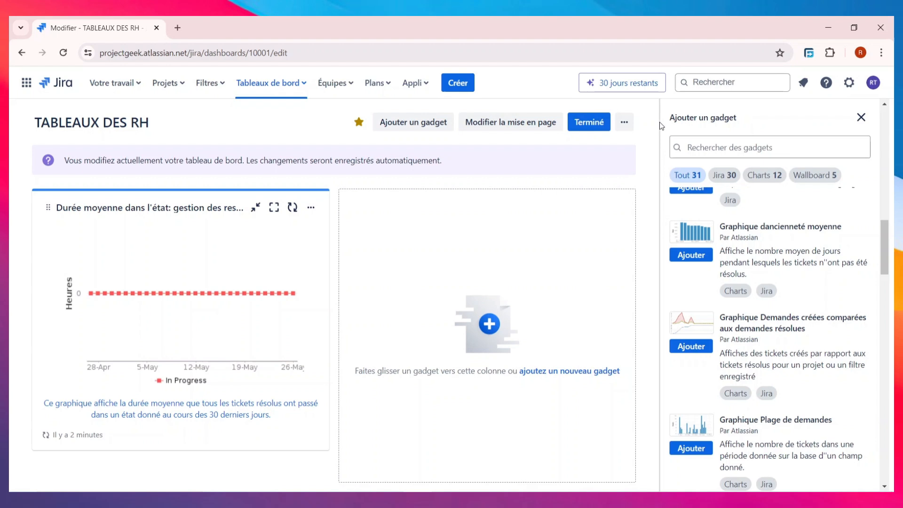
click(624, 123)
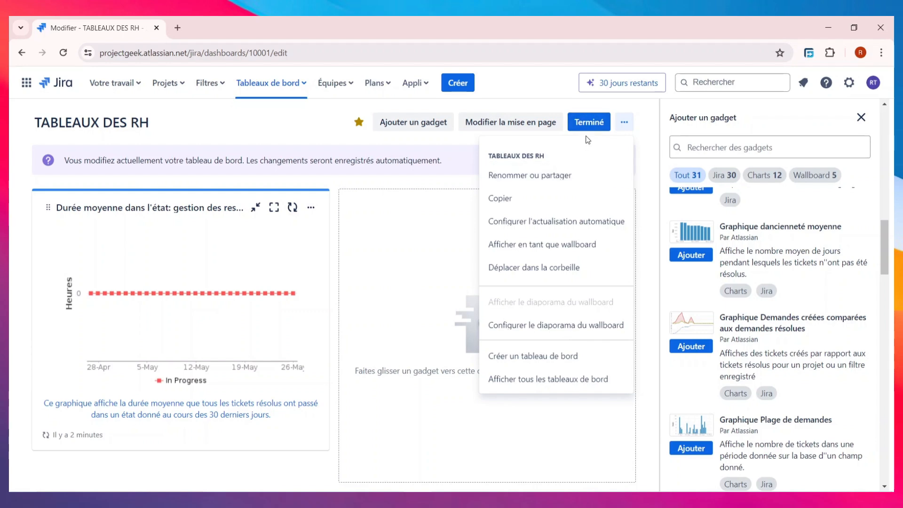
click(543, 176)
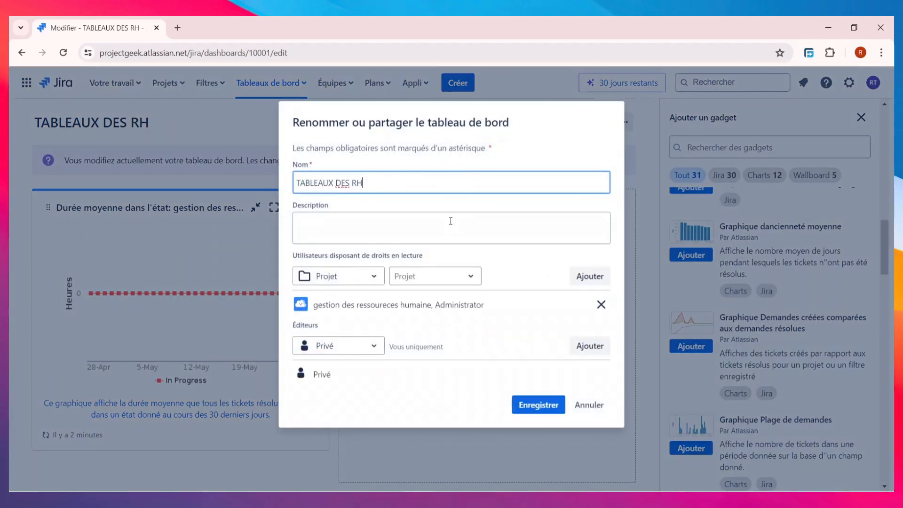
click(587, 404)
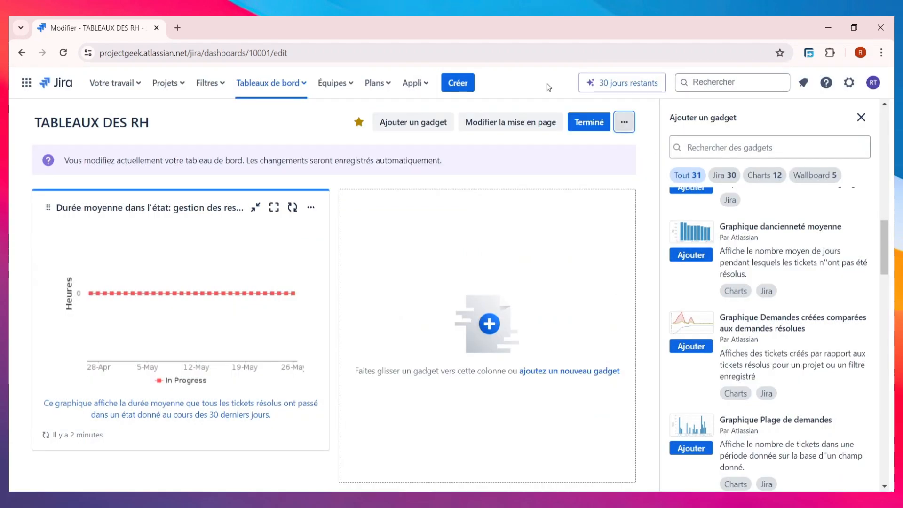
- Exit dashboard edit mode, check recent items under Votre travail, and show the recommended apps
click(588, 123)
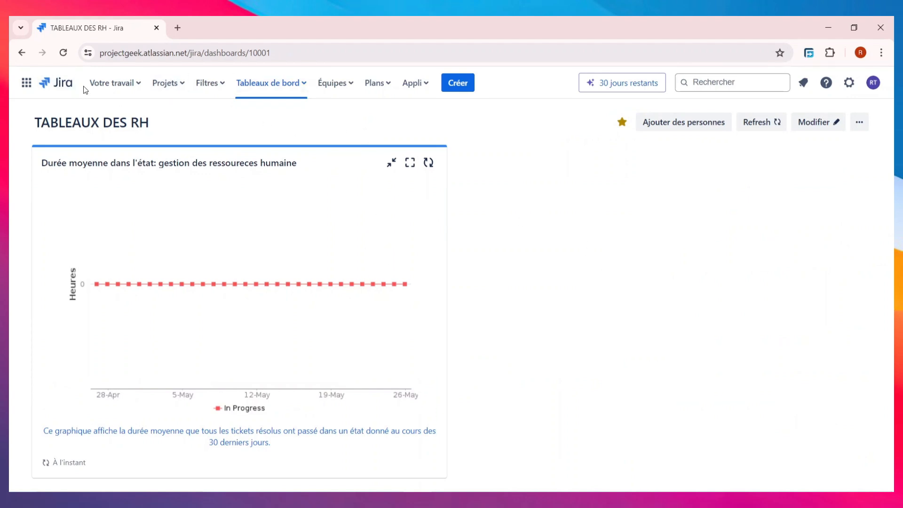
click(124, 87)
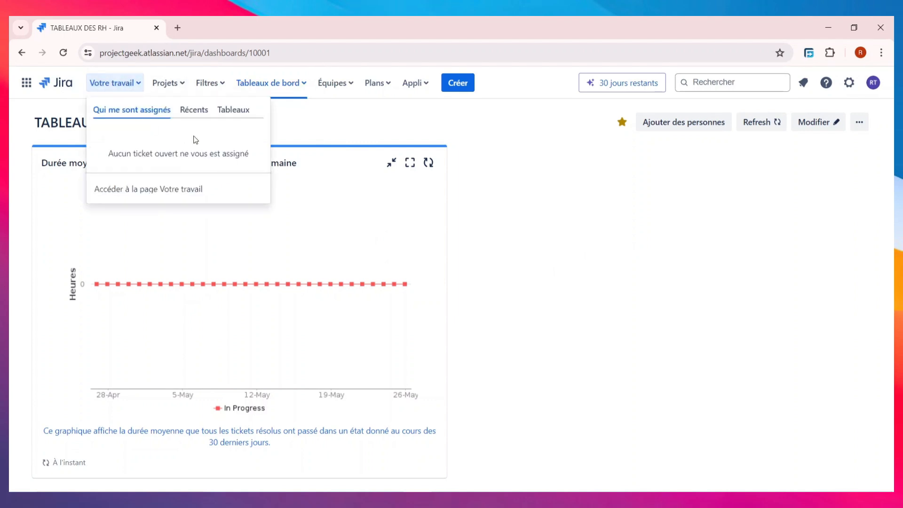
click(197, 111)
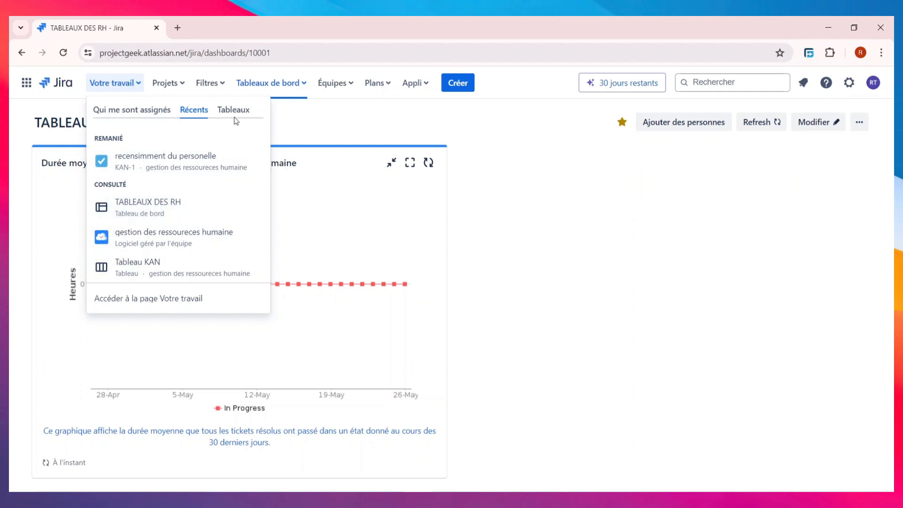
click(414, 83)
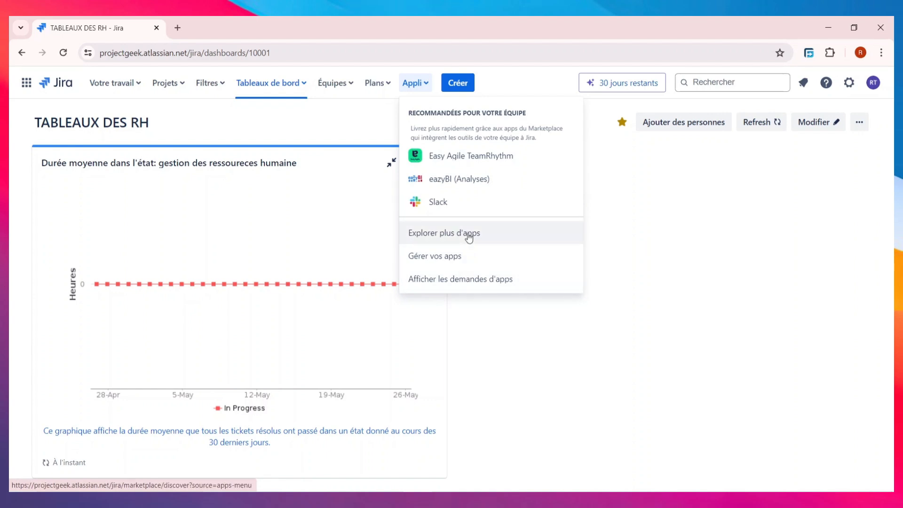
- Open 'Explorer plus d'apps' and scroll through marketplace apps like ScriptRunner and Timesheet Tracking
click(469, 238)
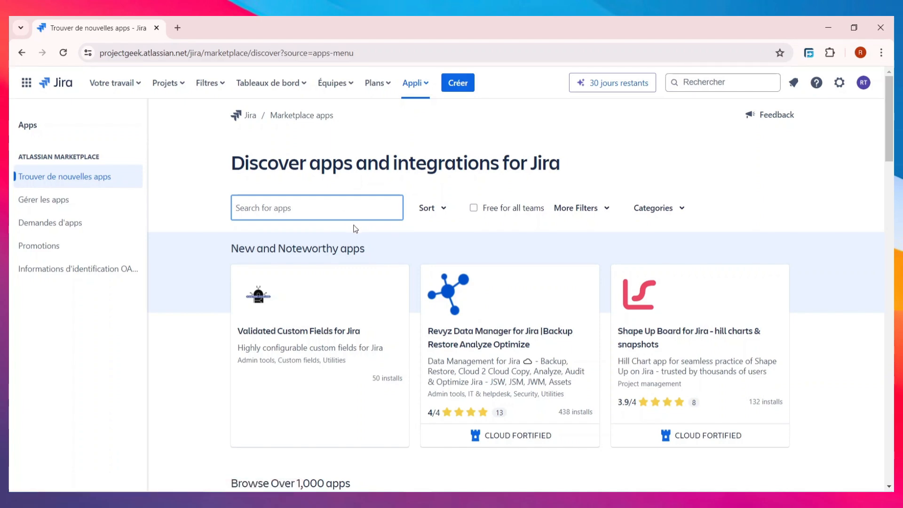
scroll(366, 246, down, 8)
scroll(365, 246, up, 3)
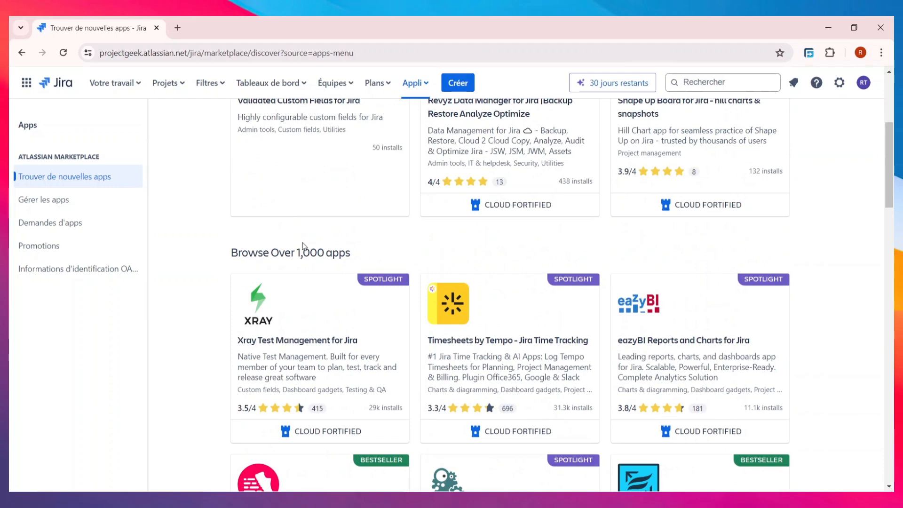
scroll(424, 264, down, 10)
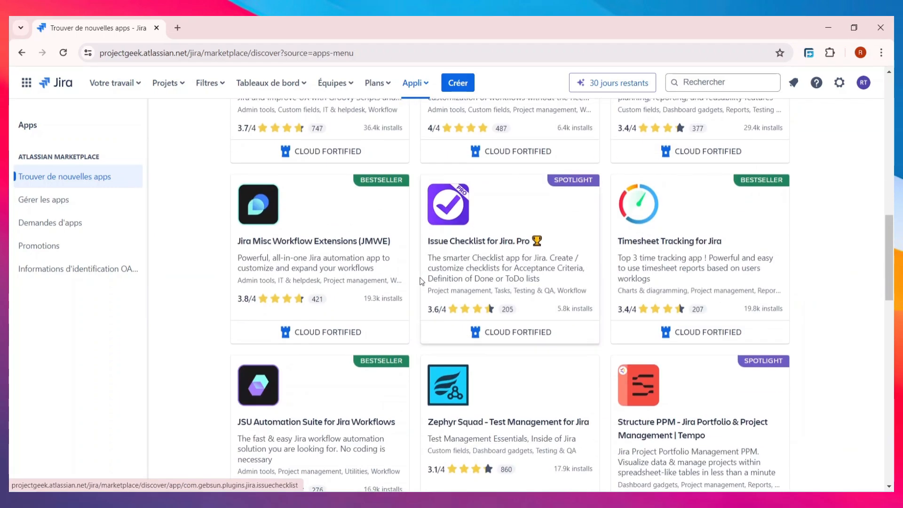
scroll(423, 278, down, 6)
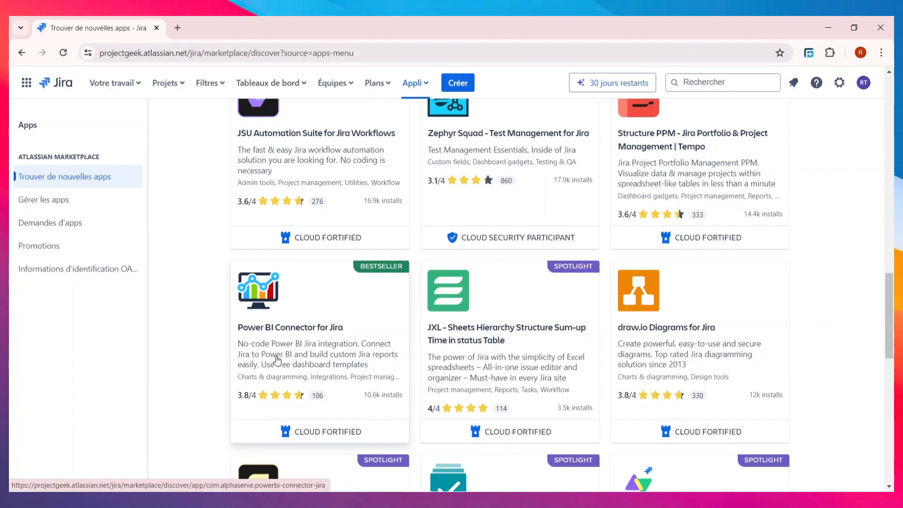
scroll(358, 339, down, 5)
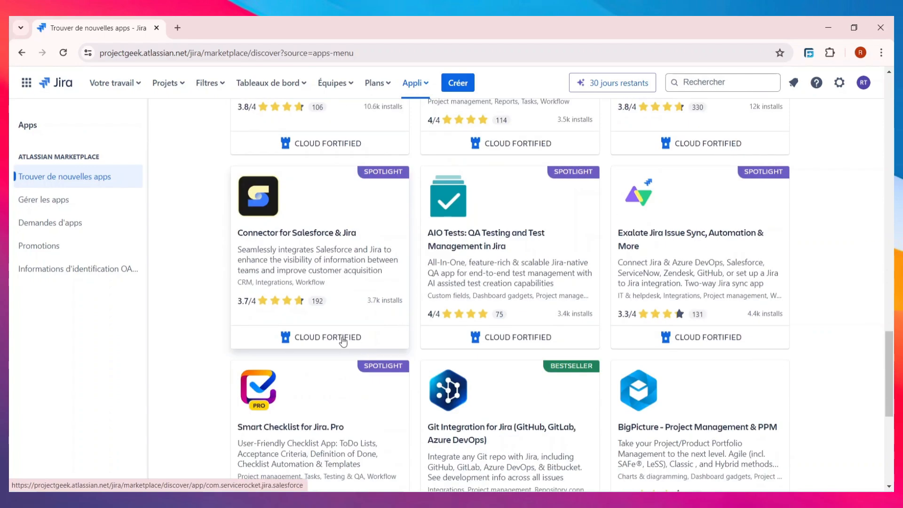
scroll(343, 342, down, 5)
scroll(580, 342, up, 6)
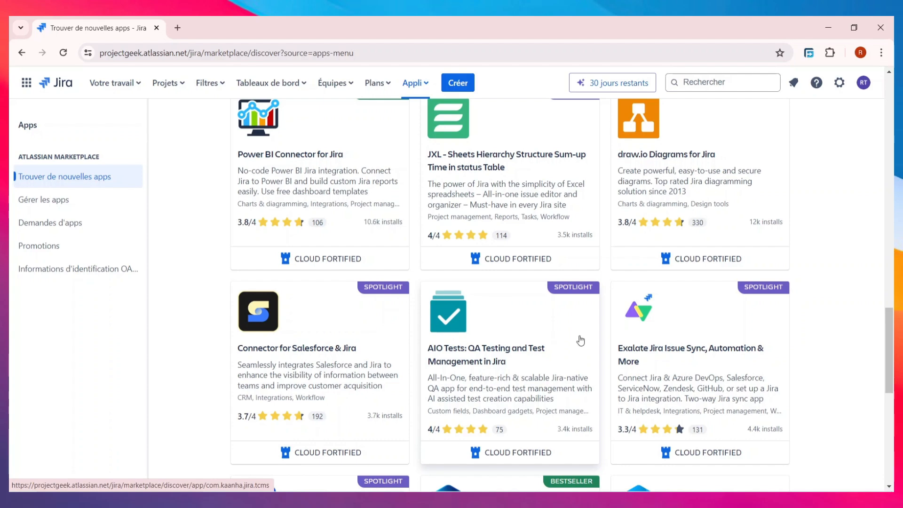
scroll(579, 341, up, 10)
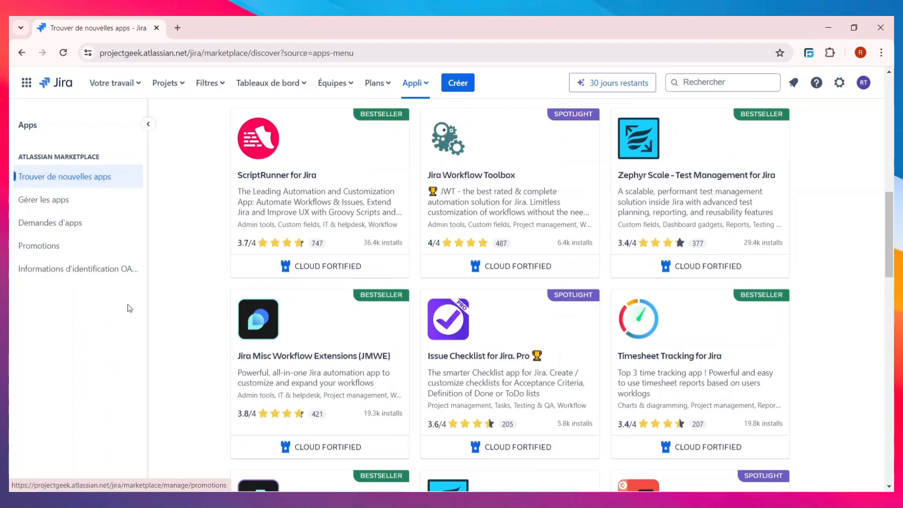
click(71, 202)
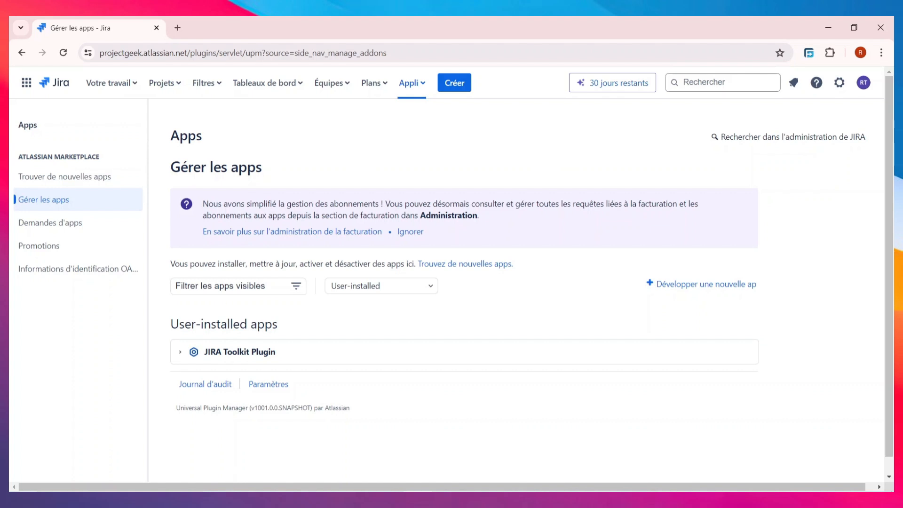
click(22, 52)
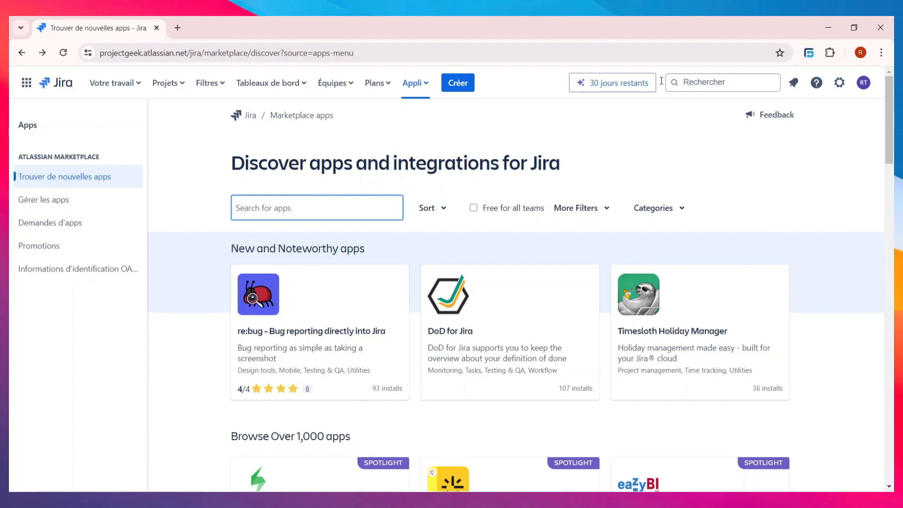
click(470, 88)
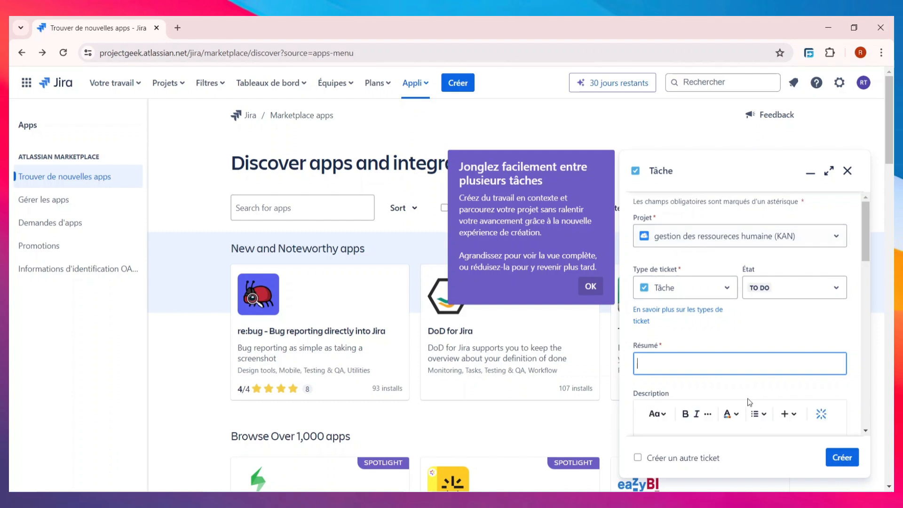
scroll(705, 291, down, 3)
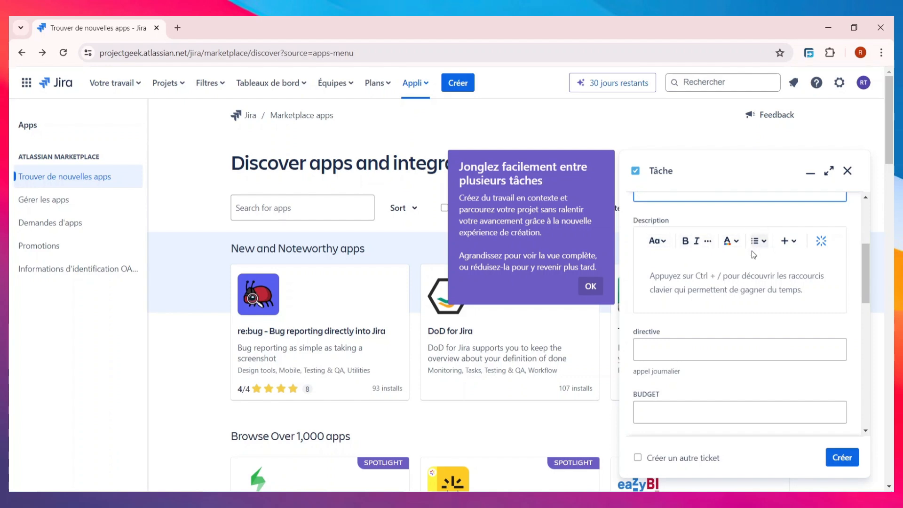
scroll(750, 263, down, 10)
scroll(751, 275, down, 3)
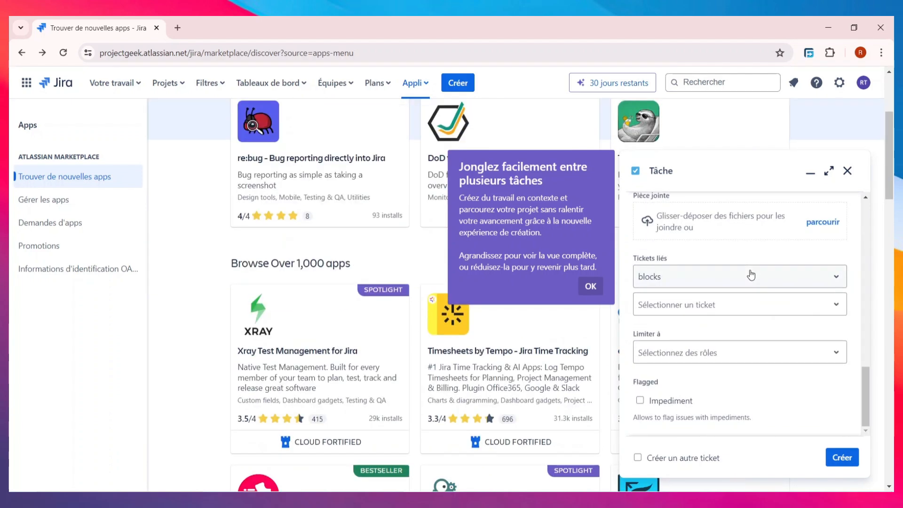
scroll(751, 275, up, 5)
scroll(758, 338, up, 10)
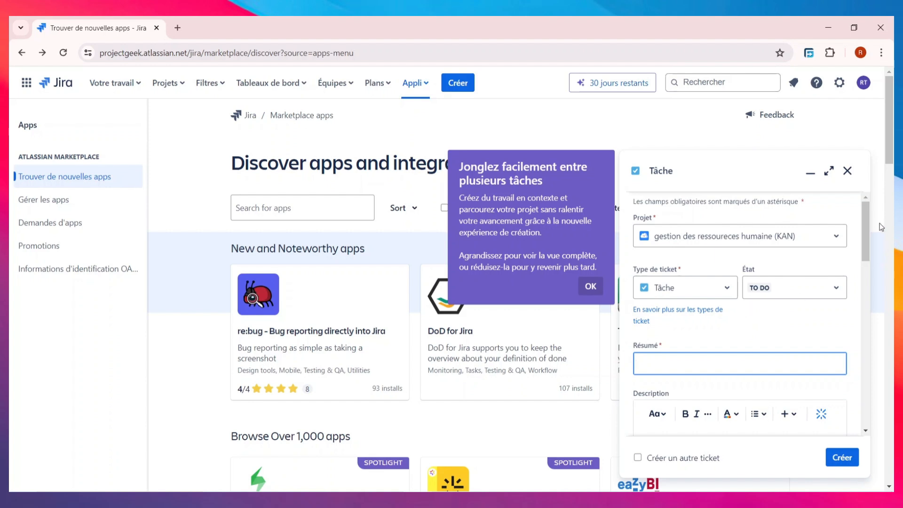
click(847, 171)
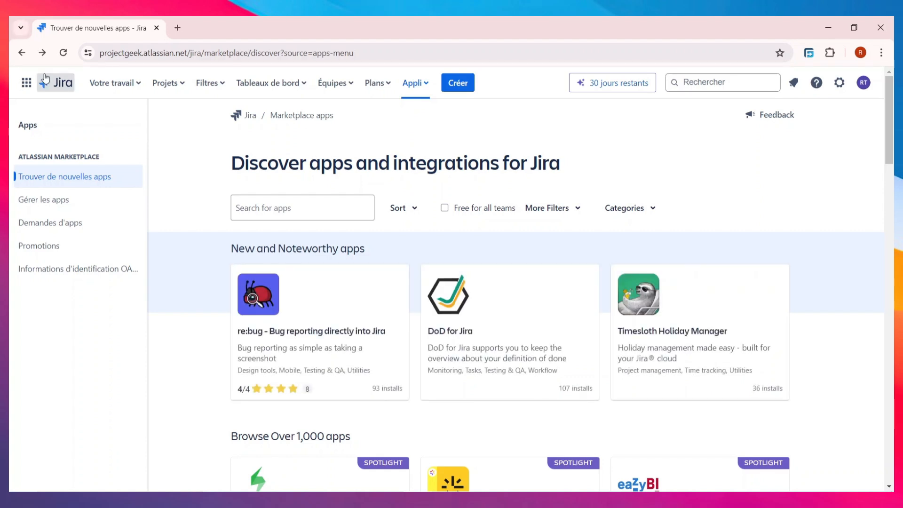
- Check the Votre travail and Projets dropdowns, then return to the Votre travail home page
click(107, 82)
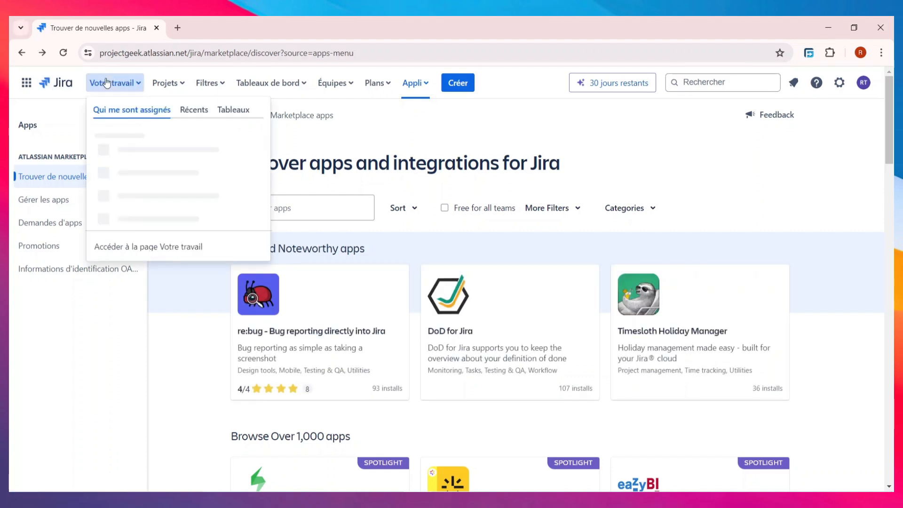
click(169, 83)
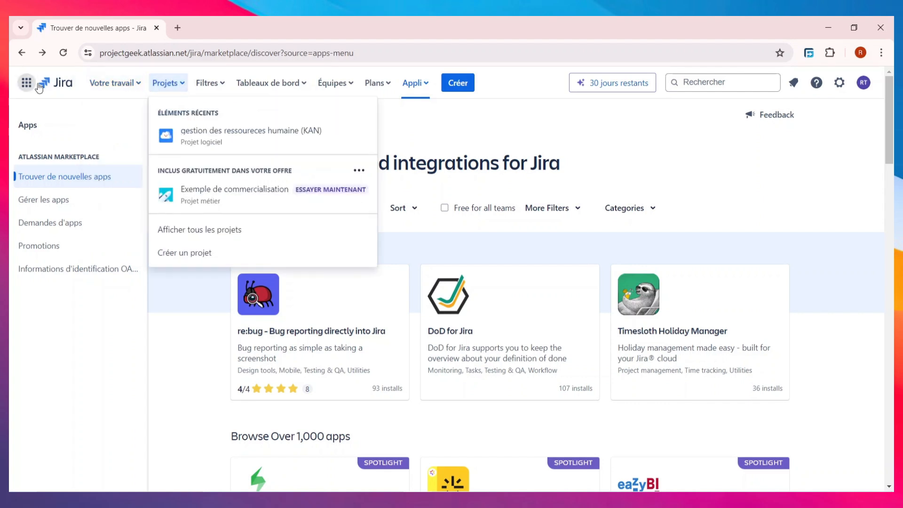
click(55, 83)
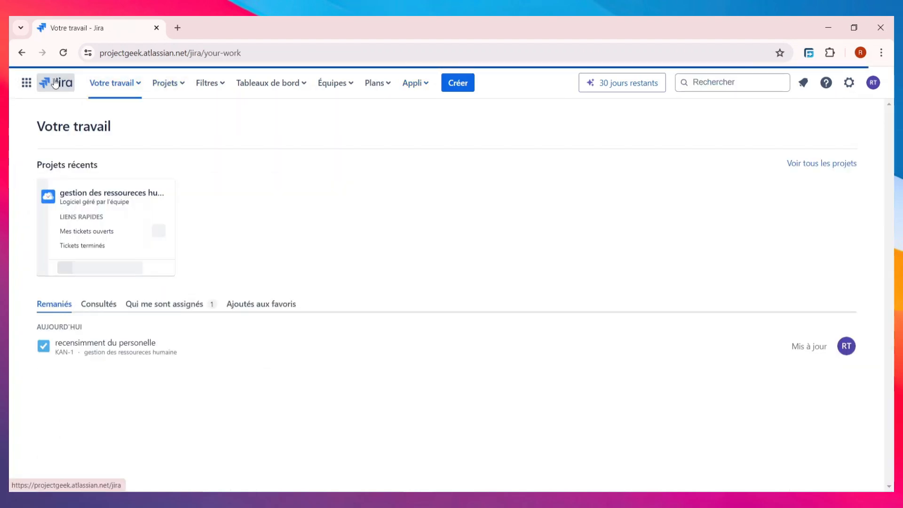